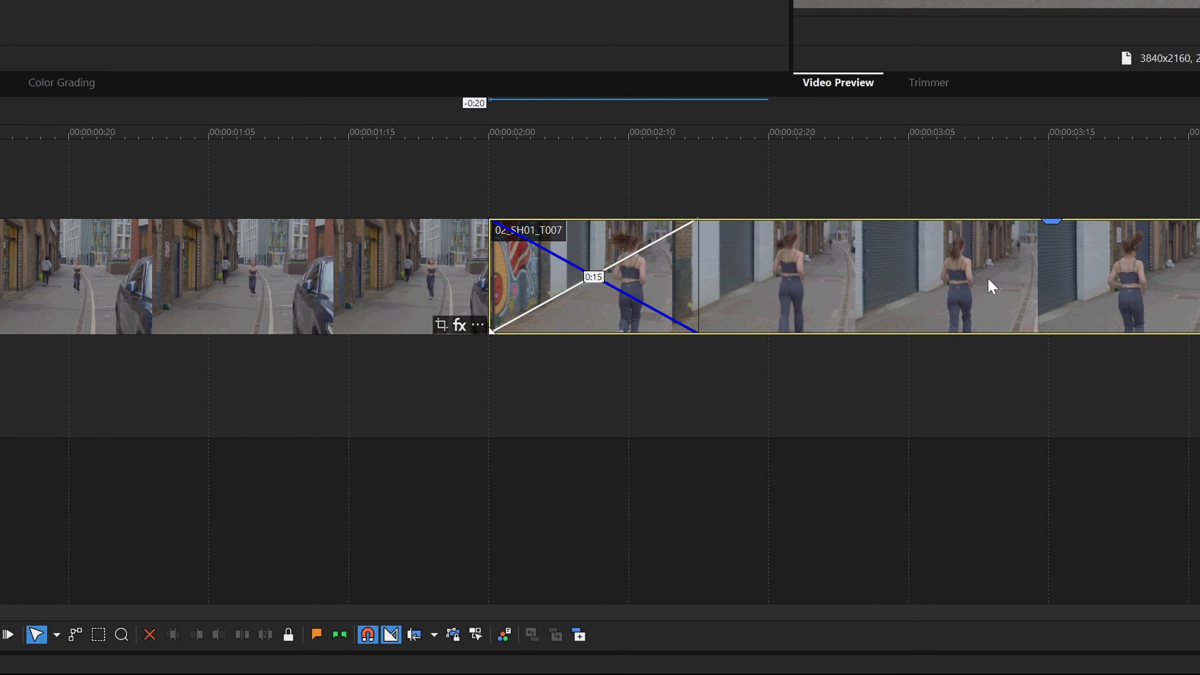
Adjust the overlap of the two street-running clips and convert their crossfade into a straight cut.
mouse_move(938, 281)
mouse_down()
mouse_move(1097, 279)
mouse_move(927, 285)
mouse_up()
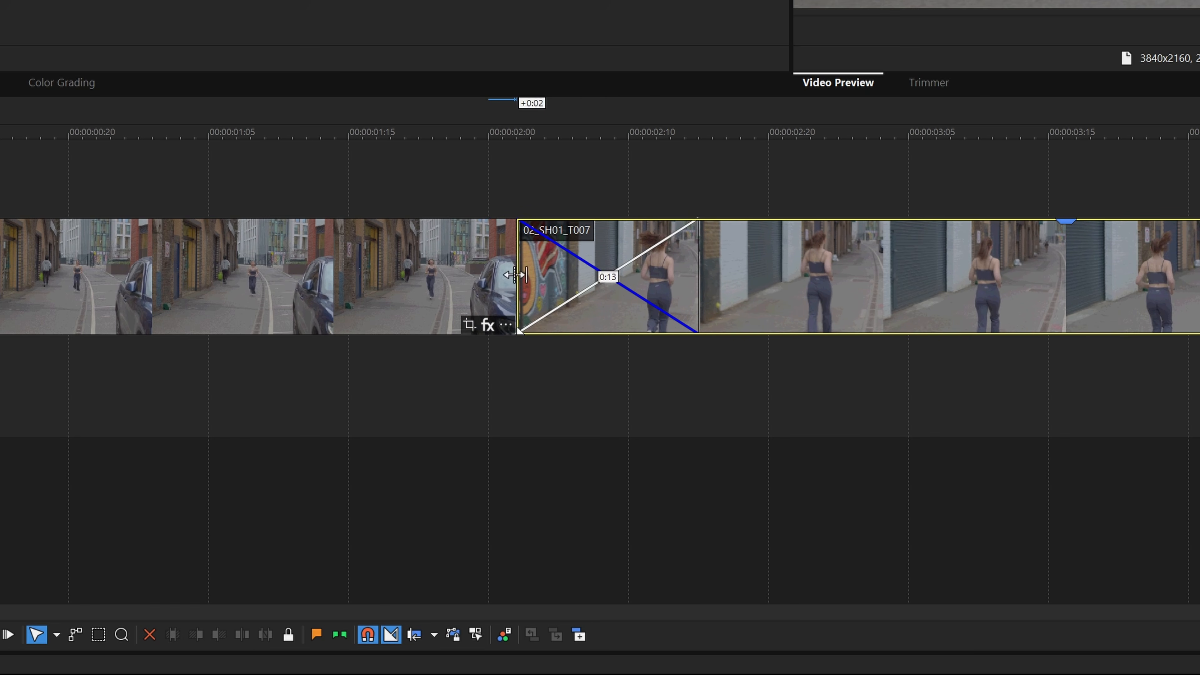
mouse_move(515, 275)
mouse_down()
mouse_move(627, 268)
mouse_move(509, 268)
mouse_move(583, 269)
mouse_move(537, 278)
mouse_up()
mouse_move(964, 283)
mouse_down()
mouse_move(1077, 276)
mouse_move(968, 290)
mouse_up()
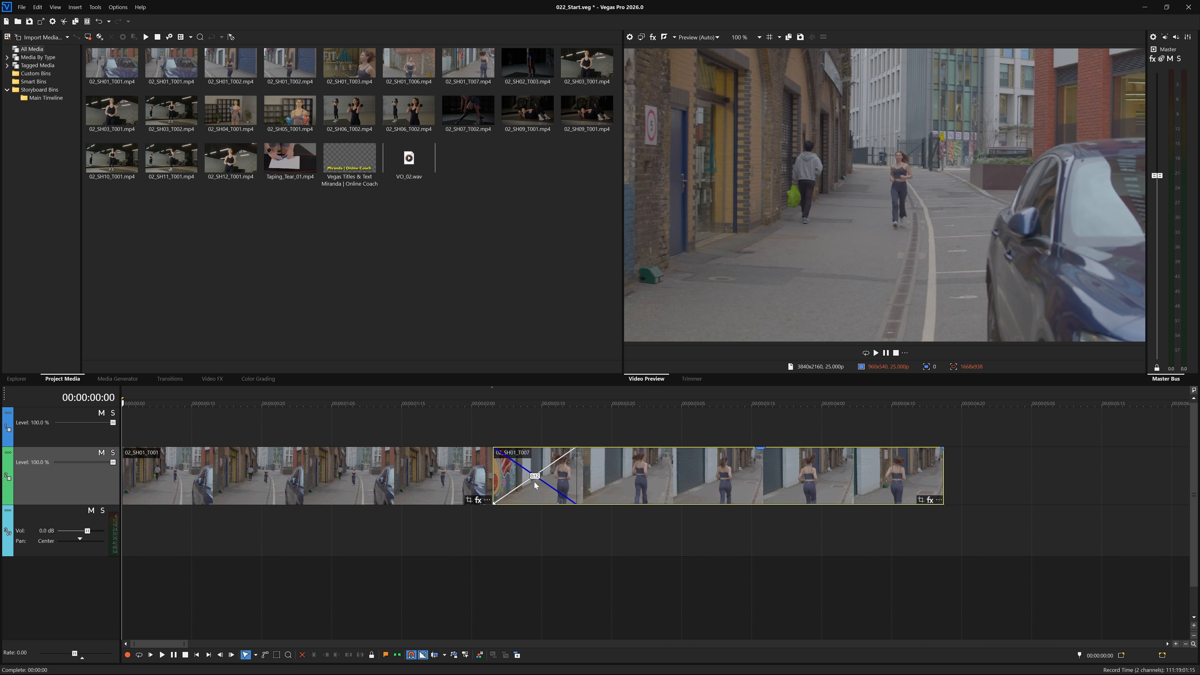
right_click(613, 305)
mouse_move(581, 63)
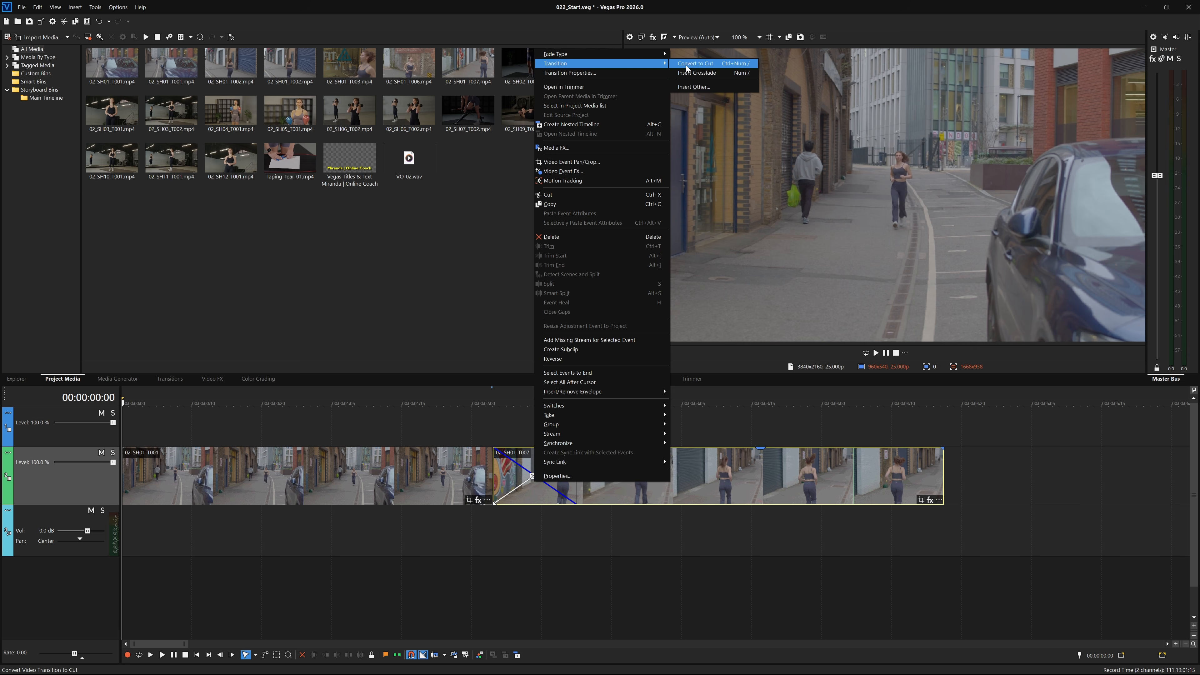
click(687, 66)
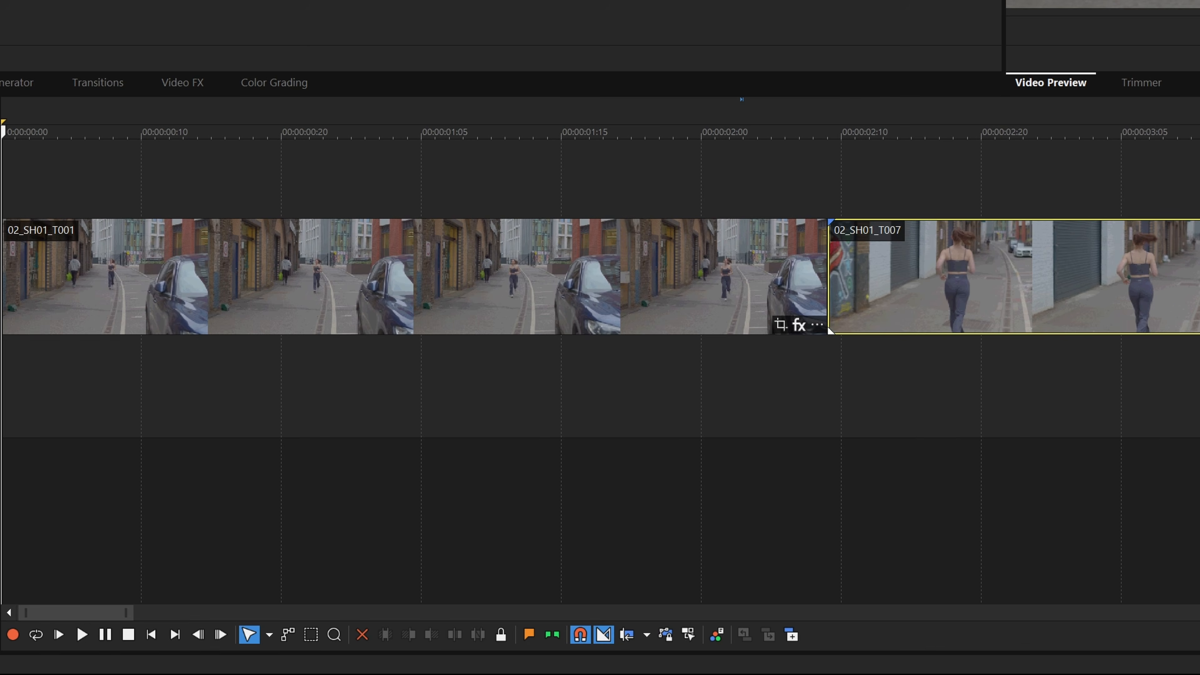
Trim the first running clip's end and slide the second clip back so it butts against it.
drag(809, 479, 713, 479)
drag(1180, 283, 1199, 282)
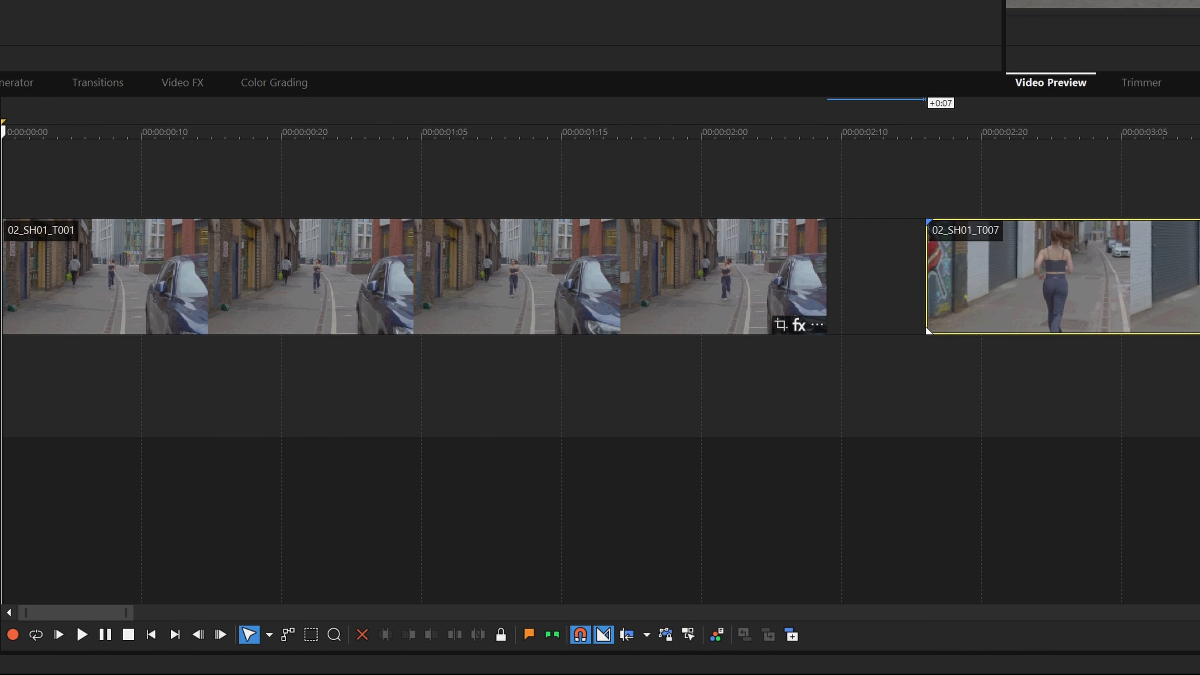
drag(928, 330, 871, 331)
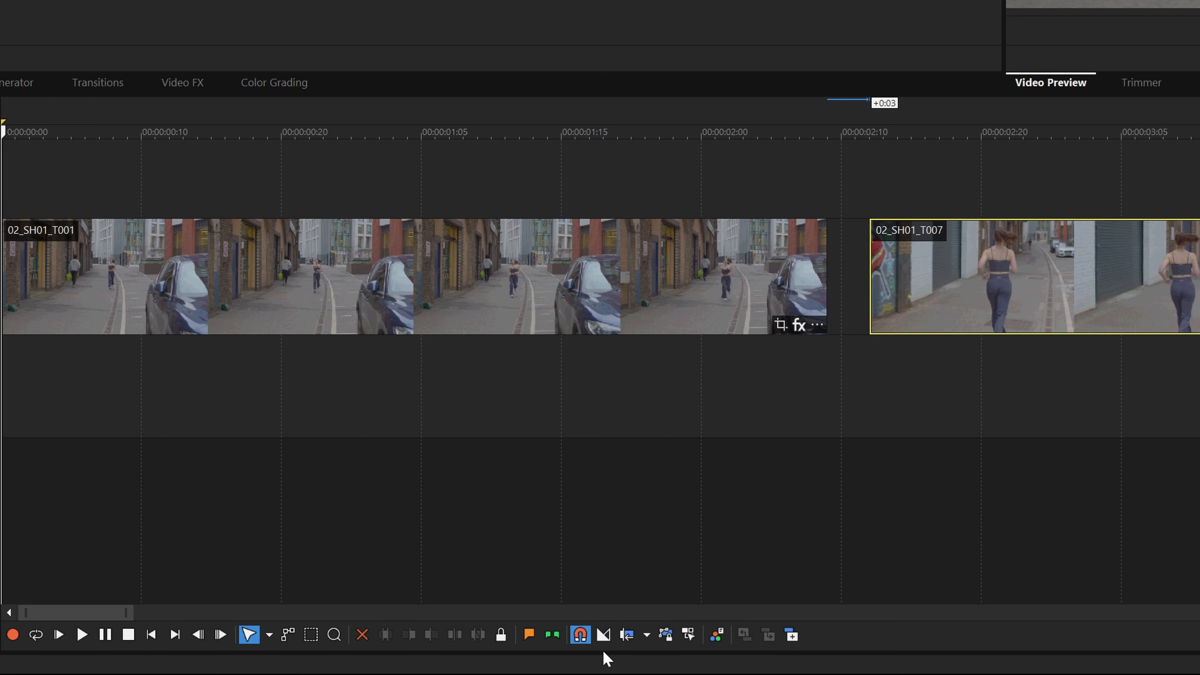
mouse_move(1199, 277)
mouse_down()
mouse_move(1007, 277)
mouse_move(1199, 274)
mouse_move(1199, 286)
mouse_up()
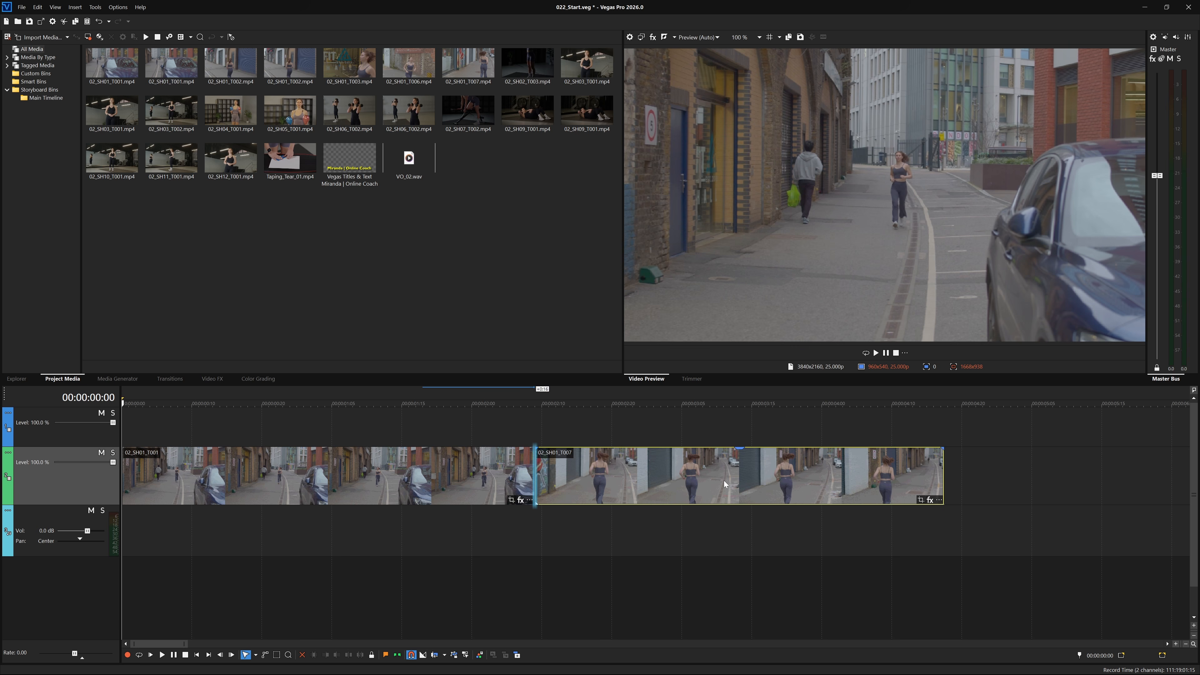
drag(724, 481, 543, 477)
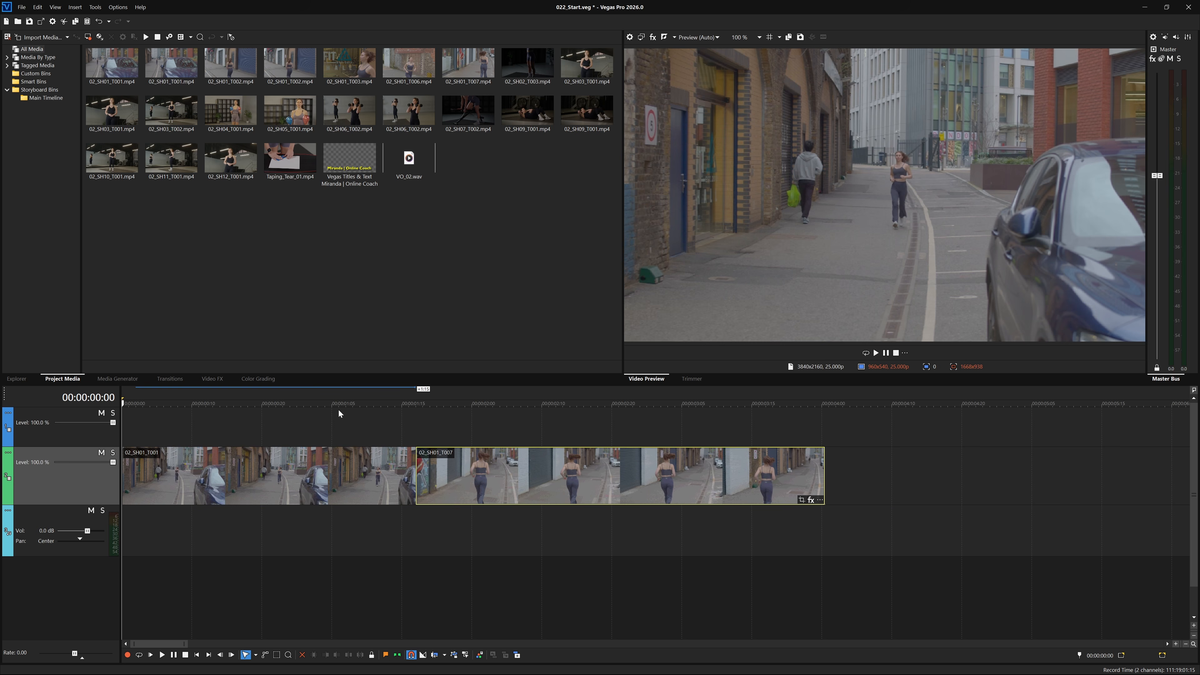
Split the second running clip at 00:00:02:15.
click(382, 427)
drag(381, 425, 576, 442)
key(s)
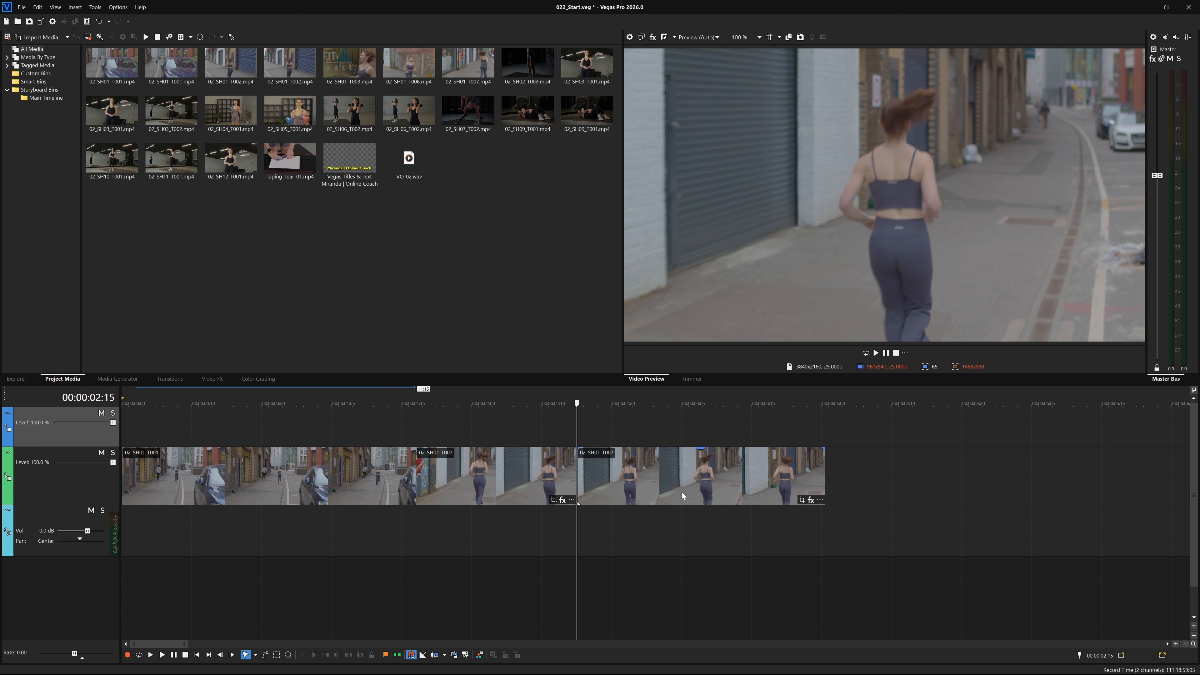
Delete the split-off front section and move the remaining running clip up onto video track 1.
click(544, 477)
key(Delete)
drag(644, 471, 536, 435)
click(437, 423)
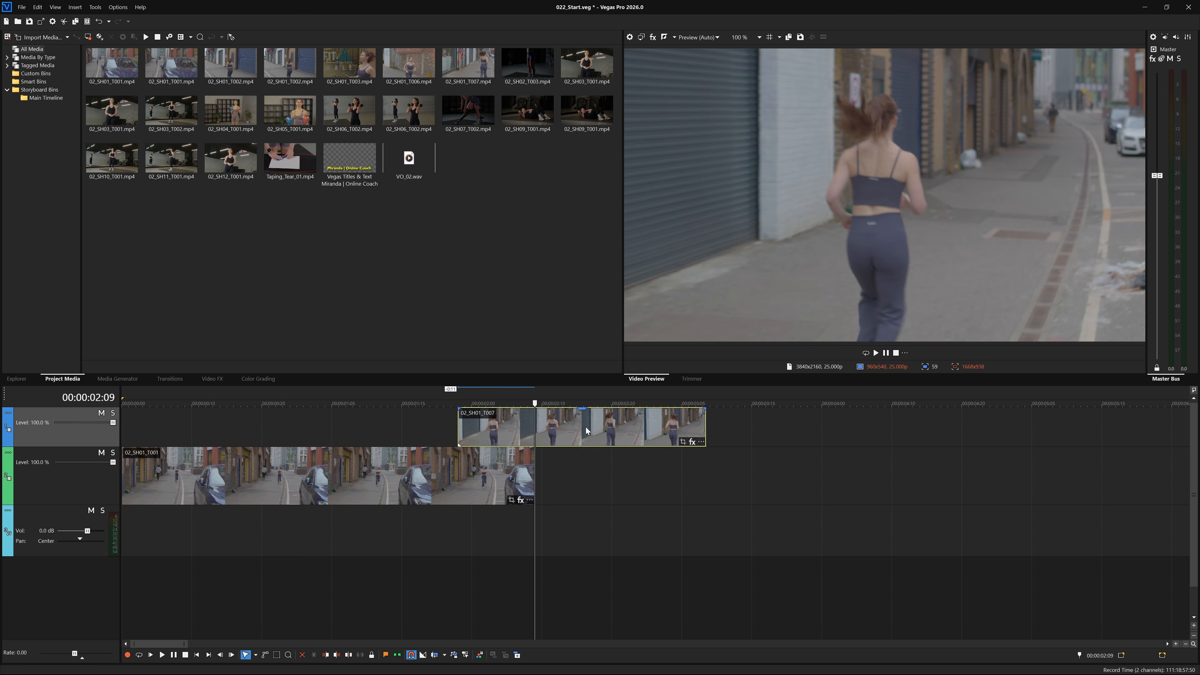
drag(696, 468, 717, 489)
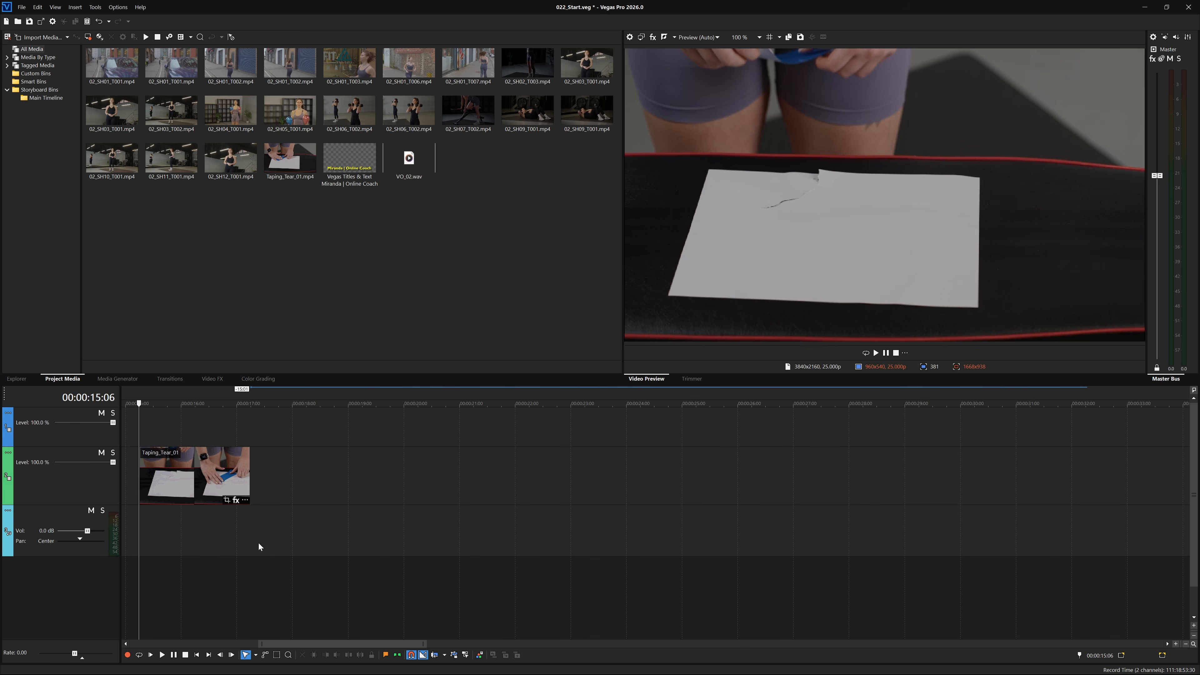
Extend the Taping_Tear_01 clip's end far past its footage so it loops, and play it back.
click(211, 478)
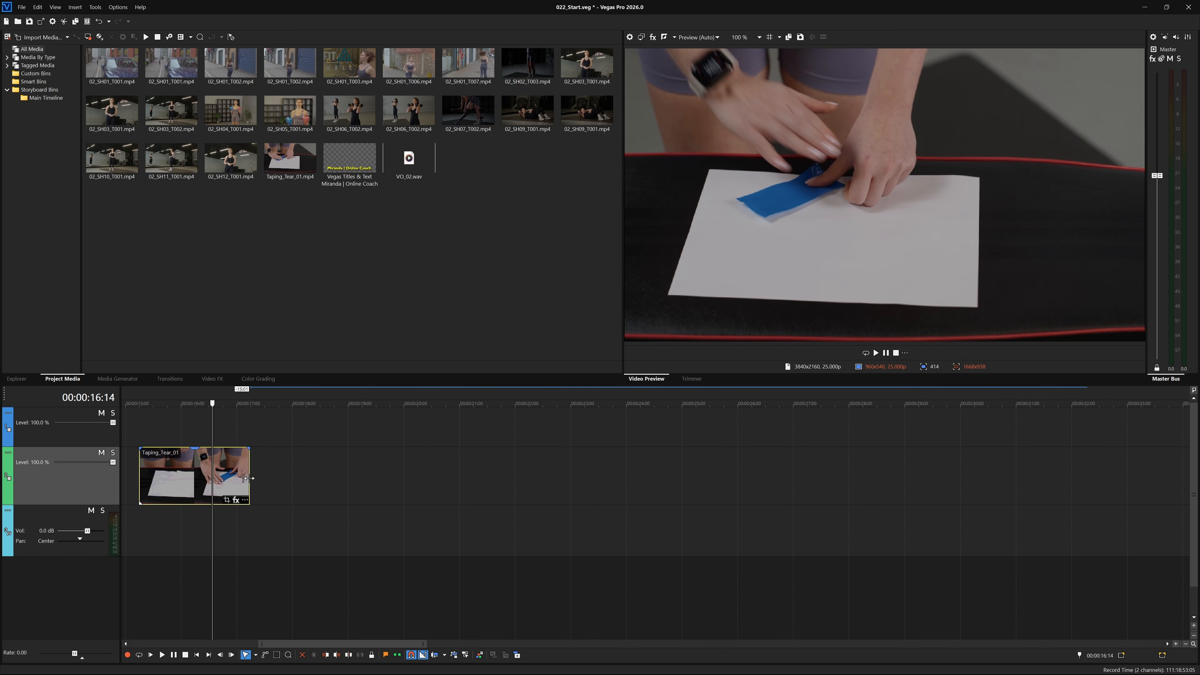
drag(249, 478, 1102, 479)
click(190, 403)
key(space)
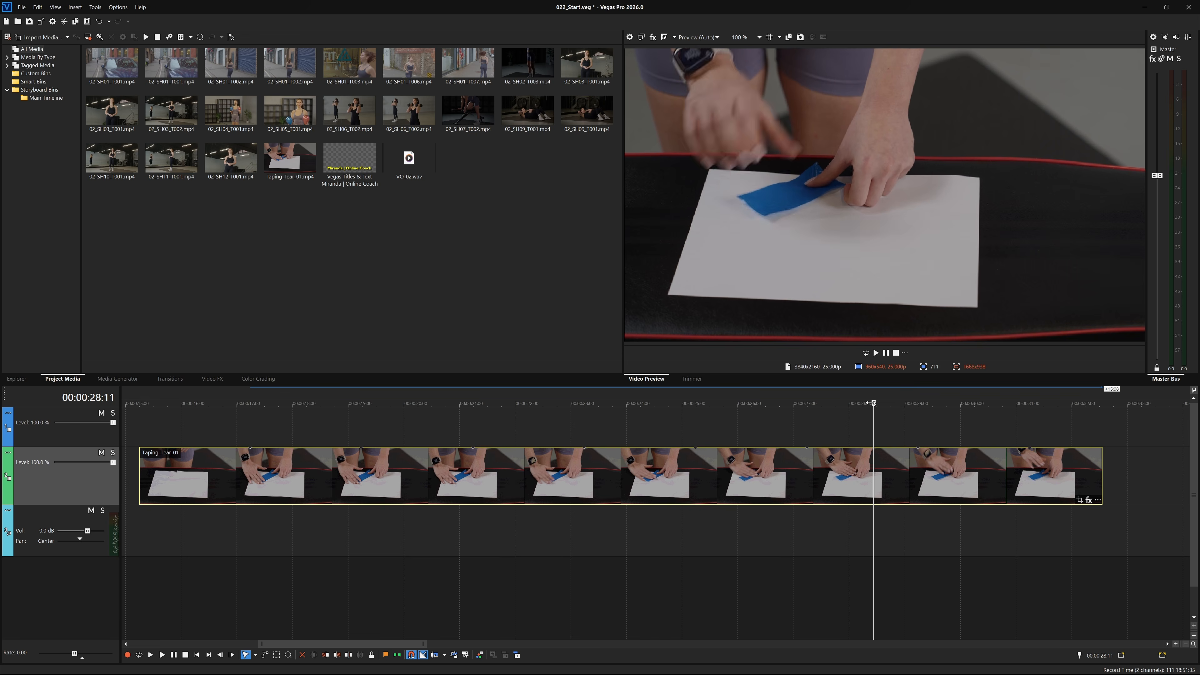
drag(870, 403, 194, 416)
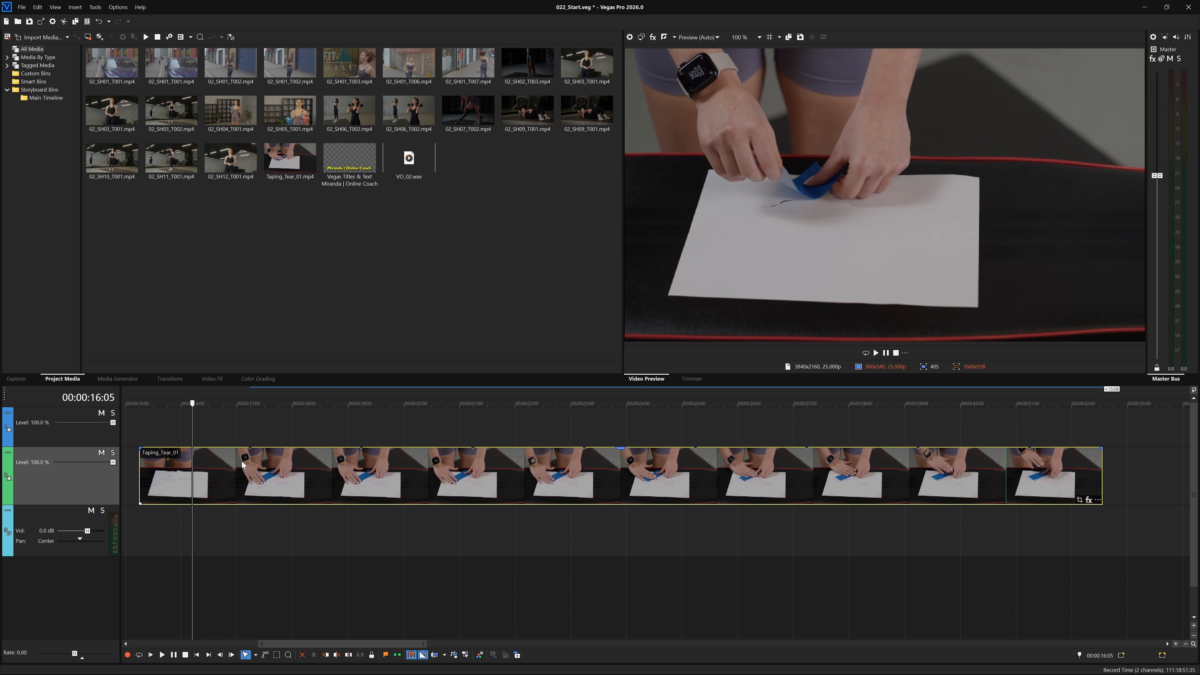
key(space)
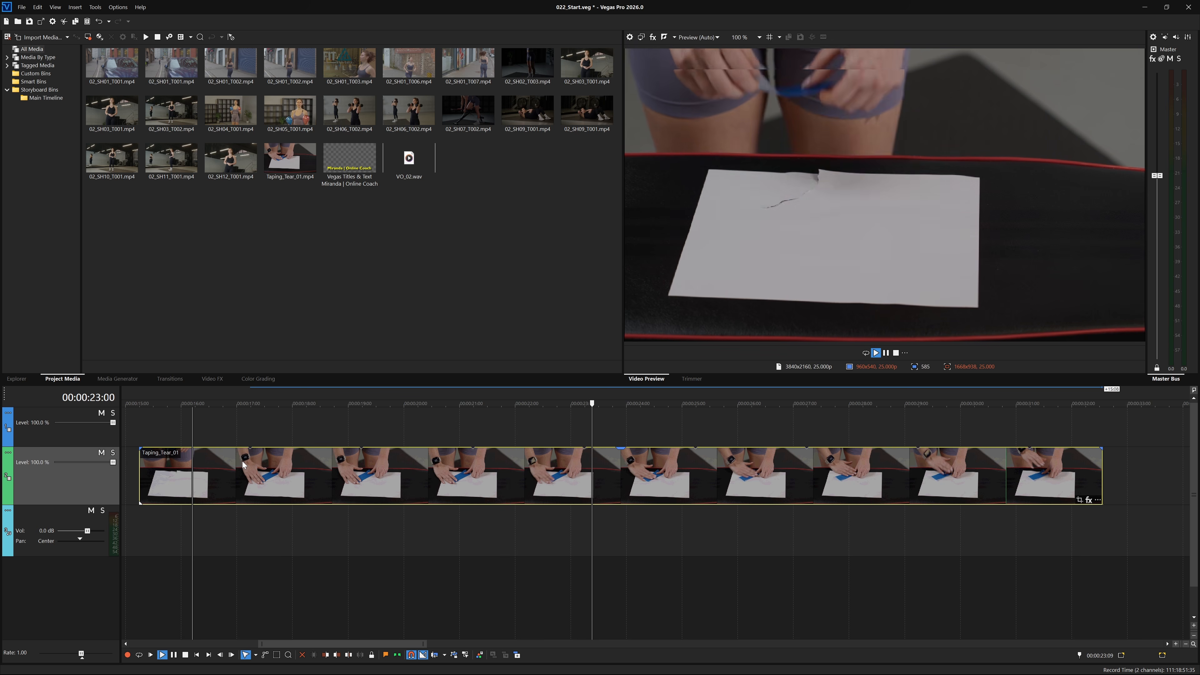
Trim the Taping_Tear_01 clip back to its original end and switch it to Hold last frame.
click(193, 425)
drag(1101, 475, 249, 465)
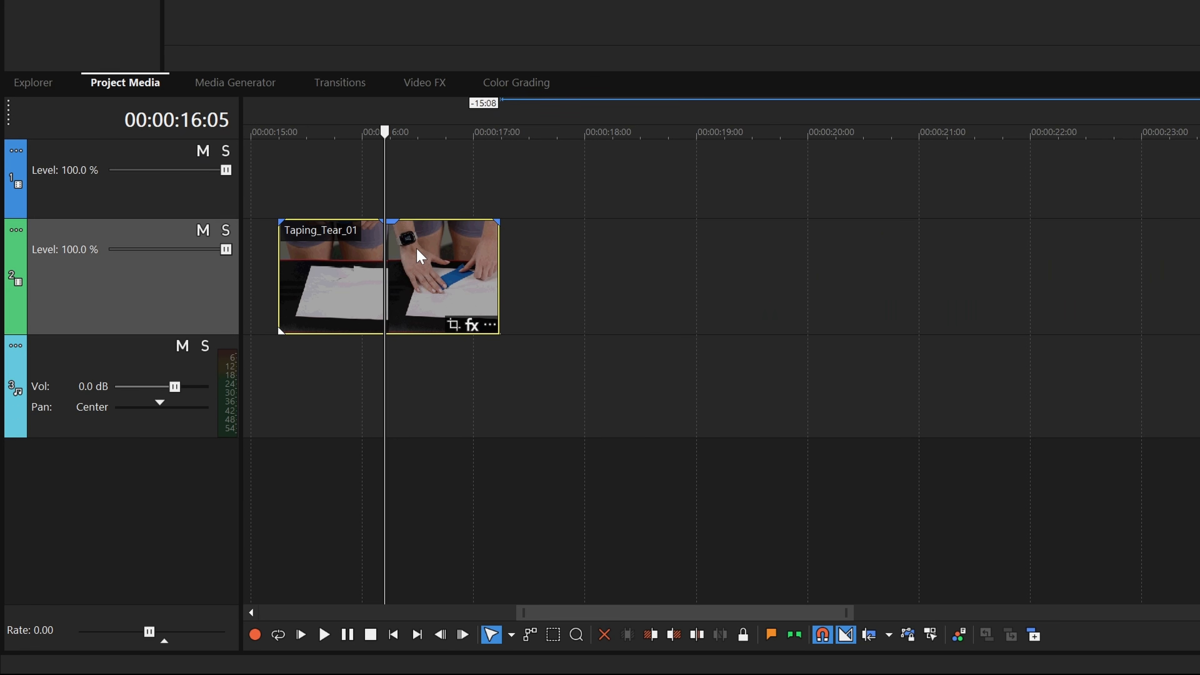
right_click(420, 256)
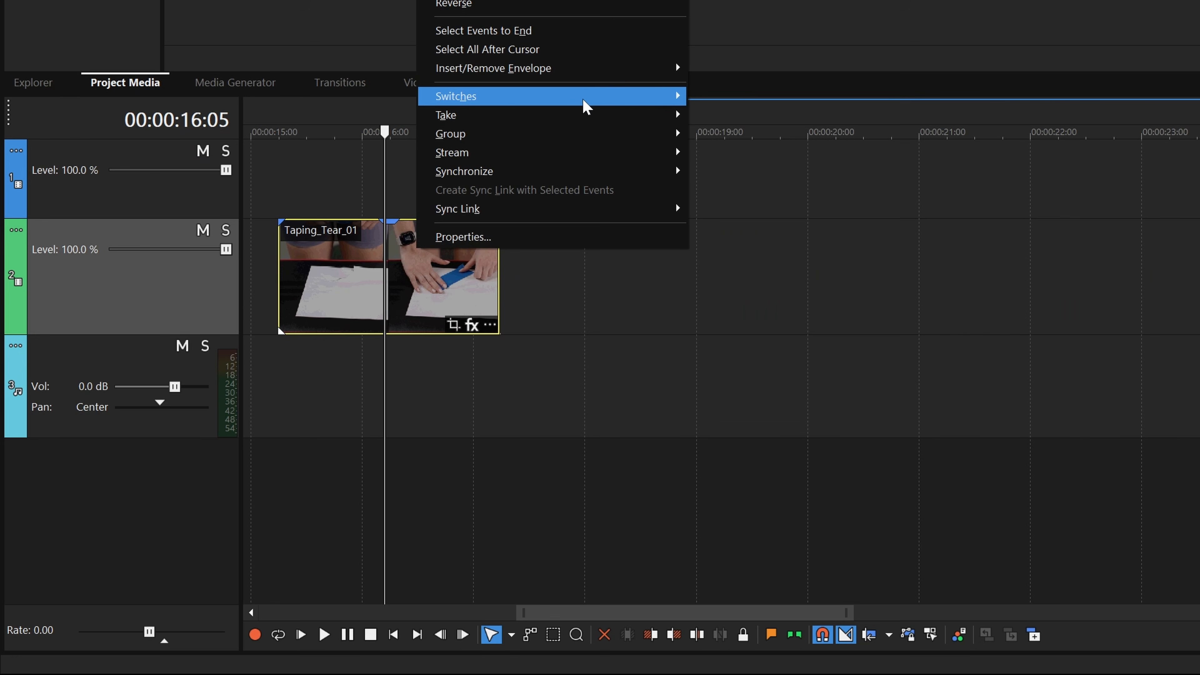
mouse_move(584, 101)
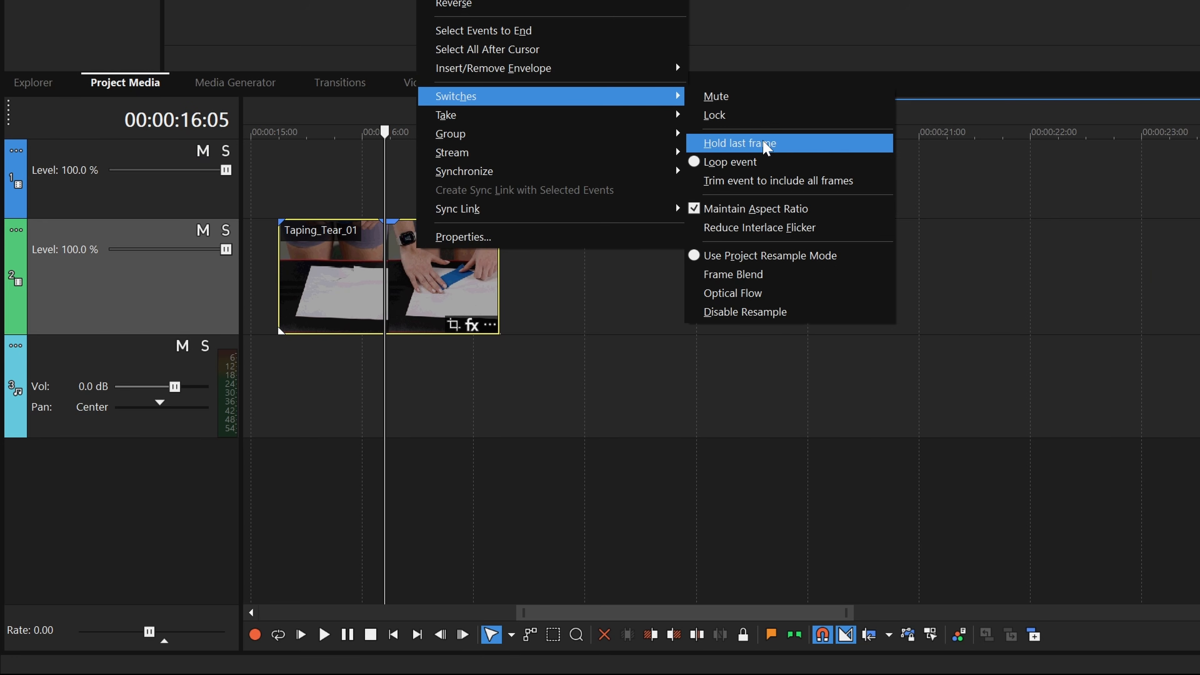
click(765, 144)
Extend the Taping_Tear_01 clip's end again and play back the held last frame.
drag(501, 266, 1199, 265)
key(space)
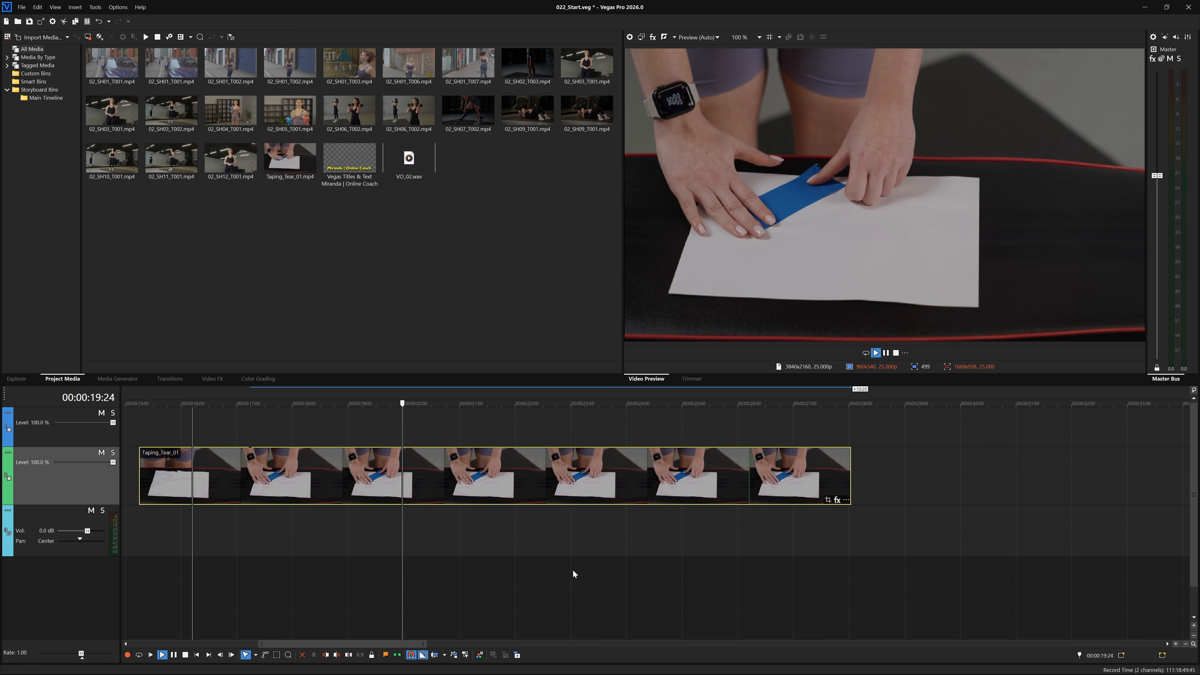
key(space)
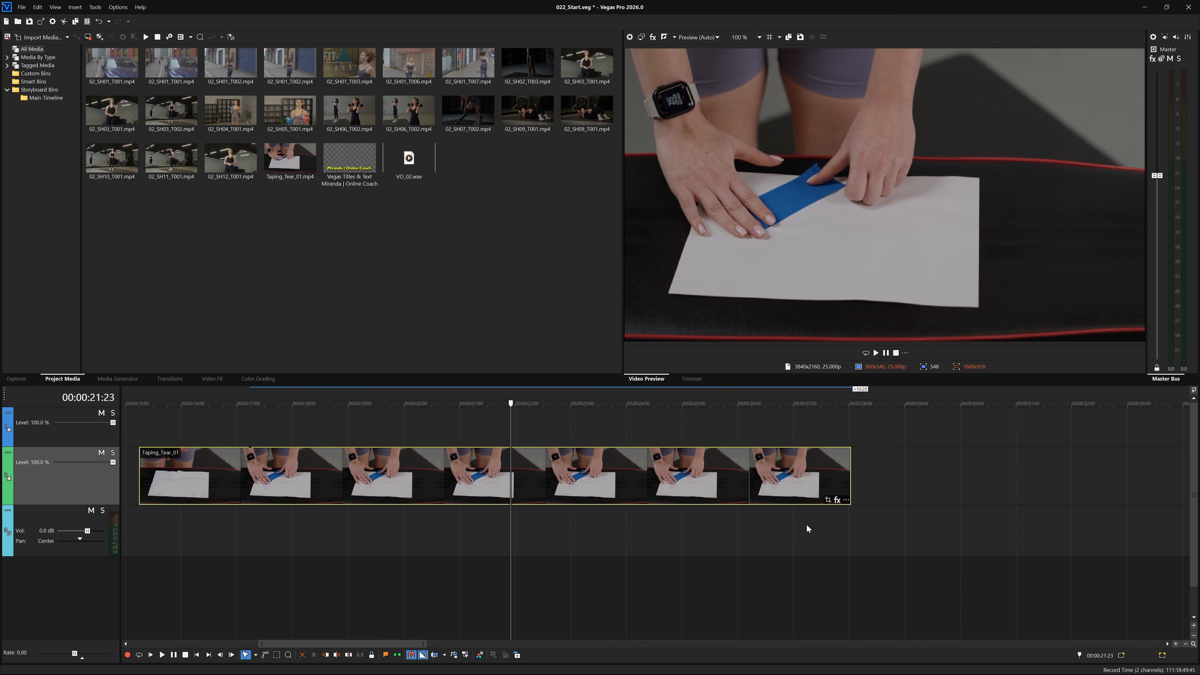
Trim the Taping_Tear_01 clip back to its original end and reselect its Hold last frame switch.
drag(850, 482, 249, 483)
right_click(197, 468)
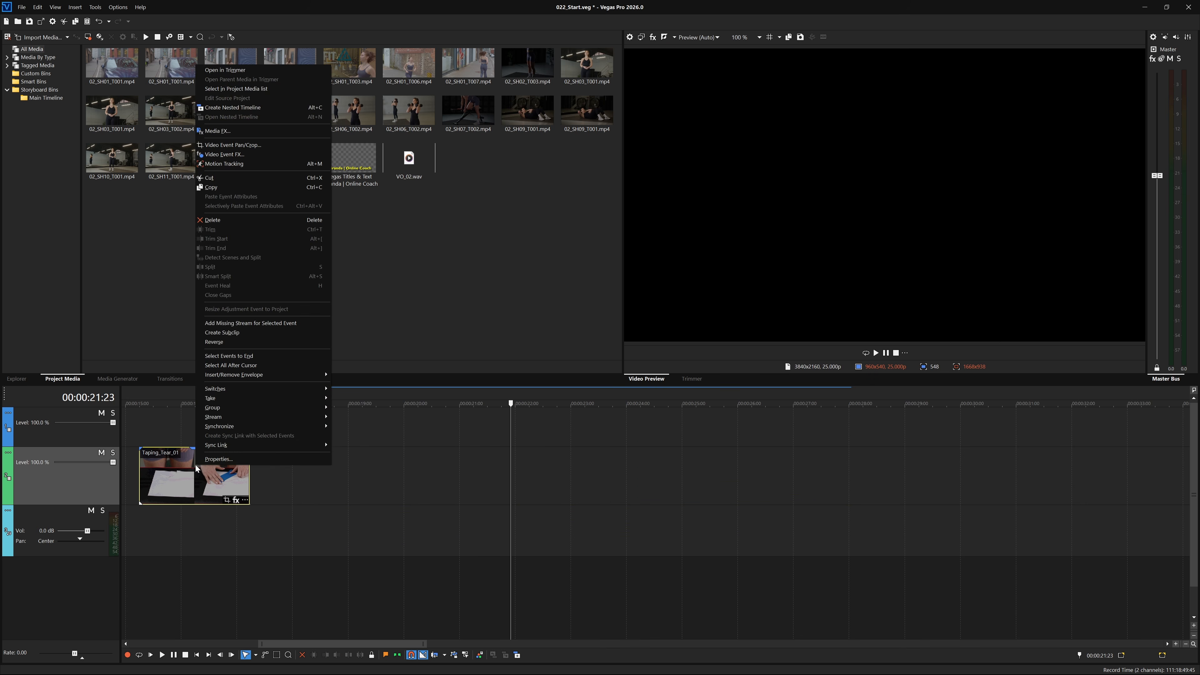
mouse_move(284, 389)
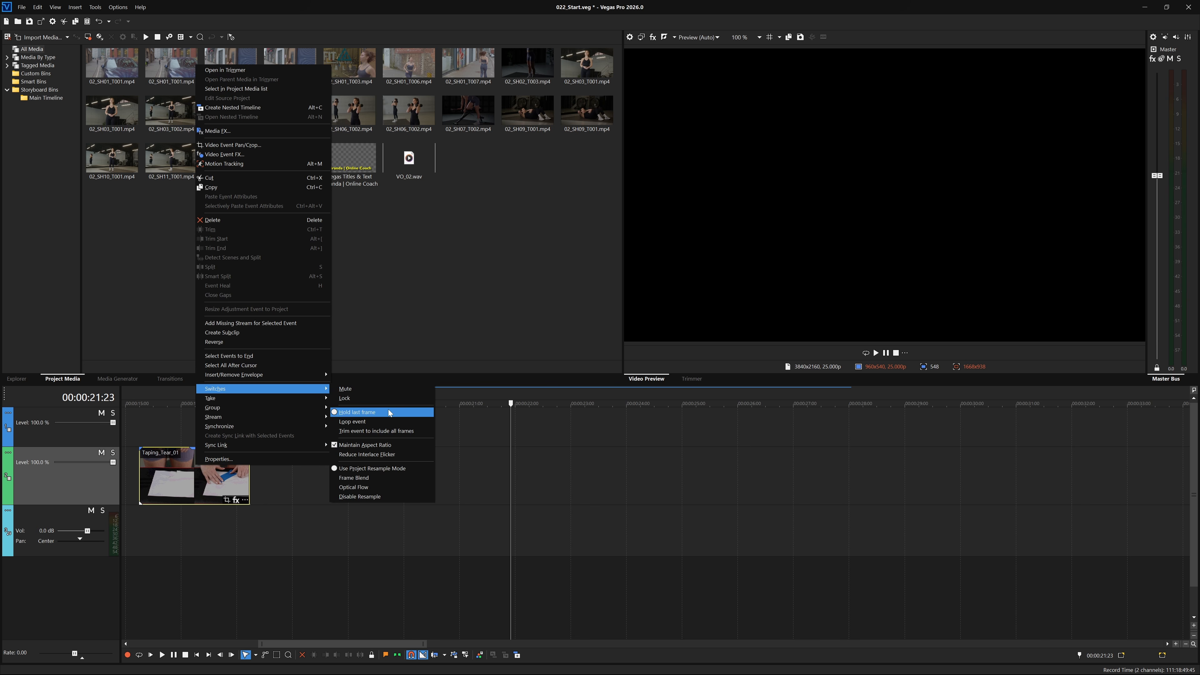
click(389, 410)
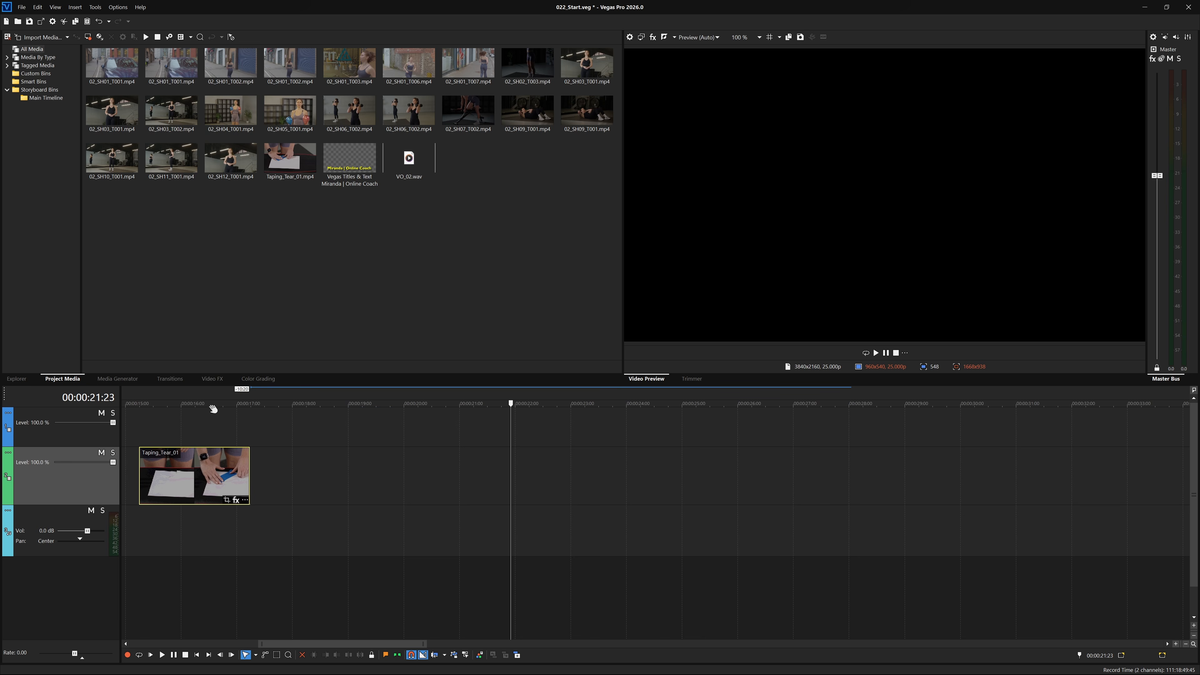
Open the program preferences.
click(204, 403)
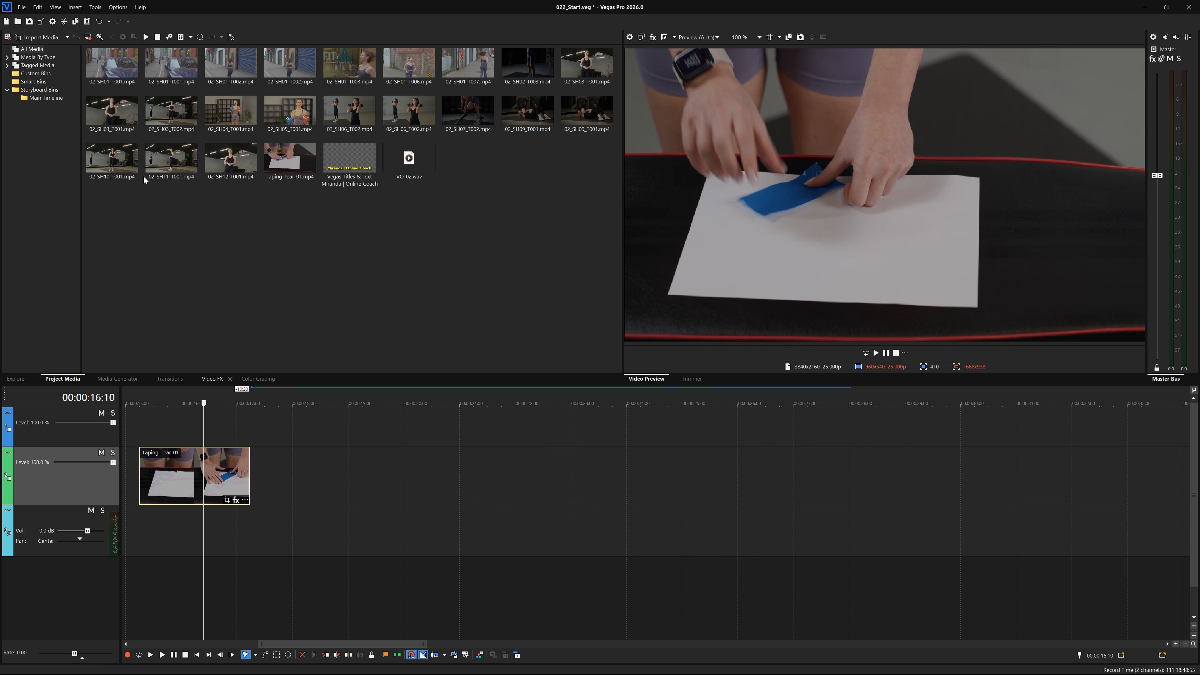
click(114, 9)
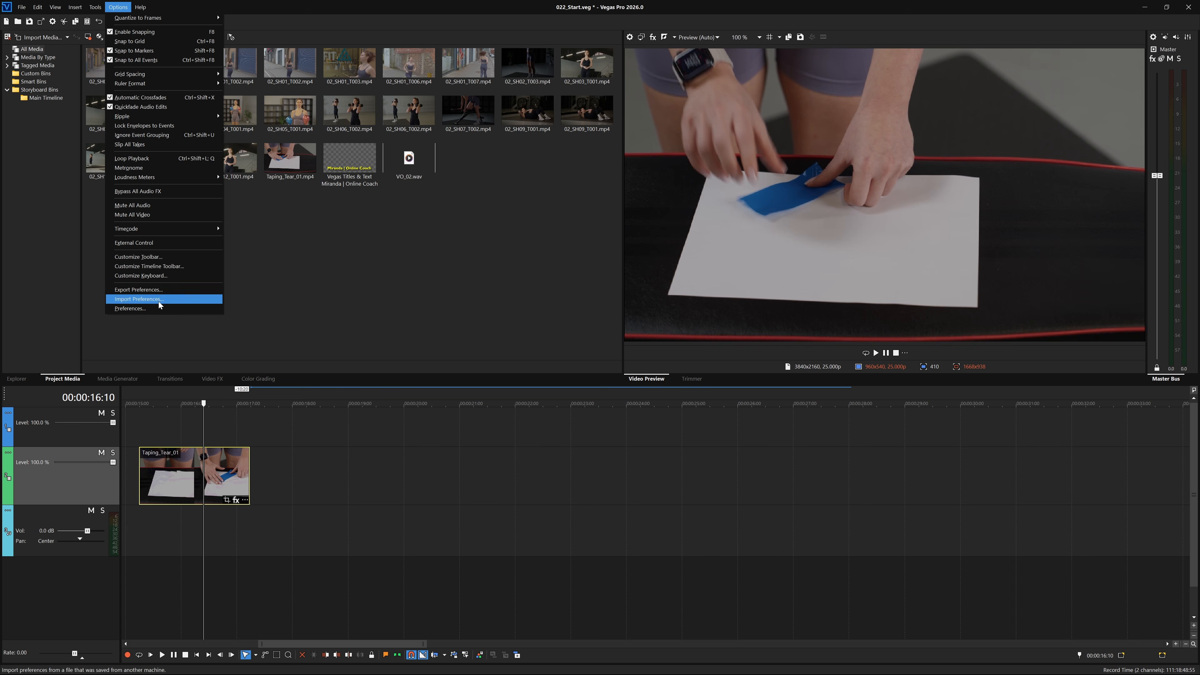
click(162, 310)
click(527, 138)
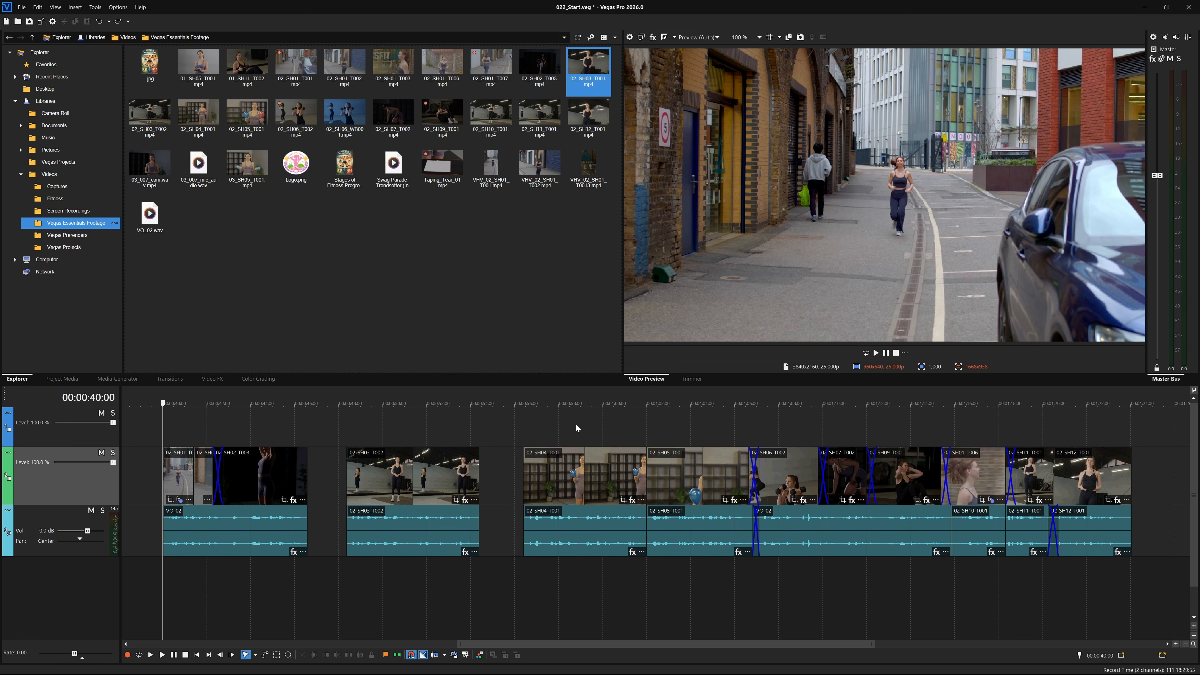
Make a time selection on the timeline, then select the 02_SH03_T002 event's time range.
drag(546, 390, 584, 389)
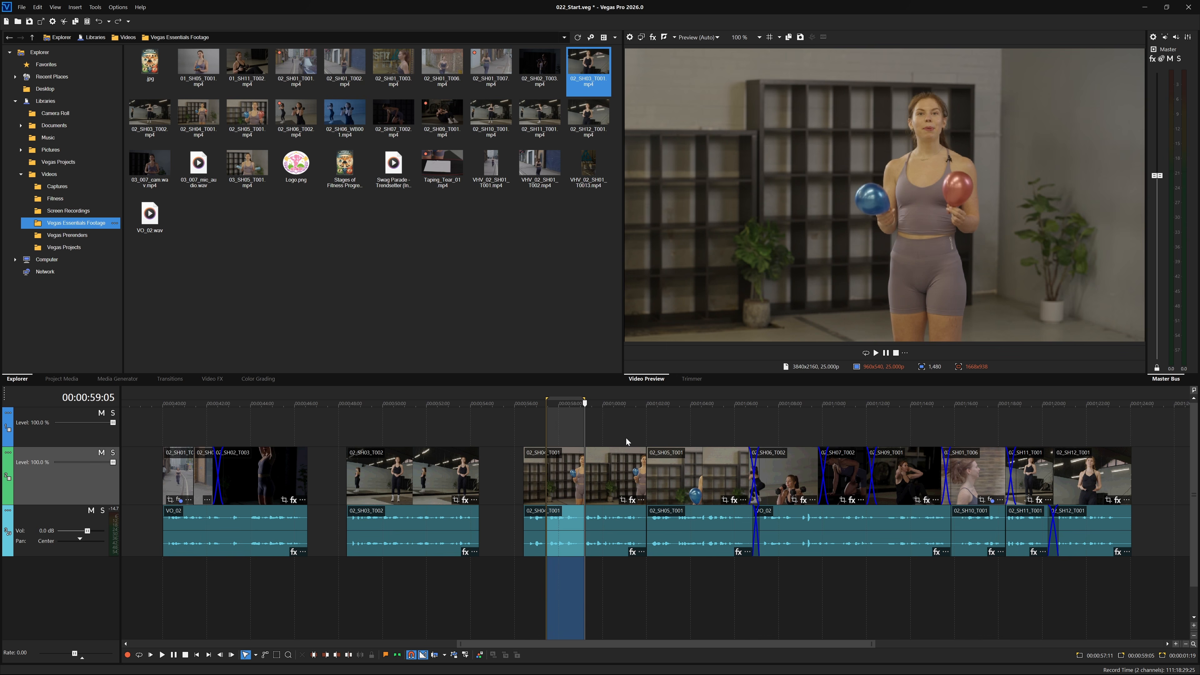
double_click(359, 496)
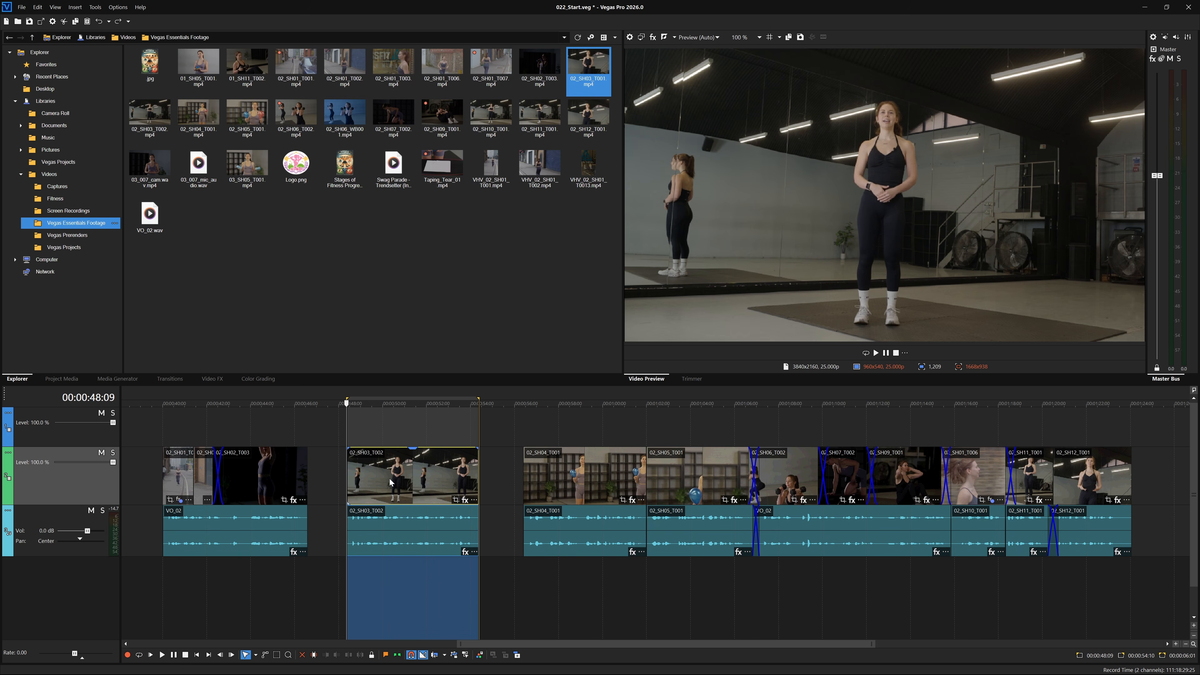
click(573, 592)
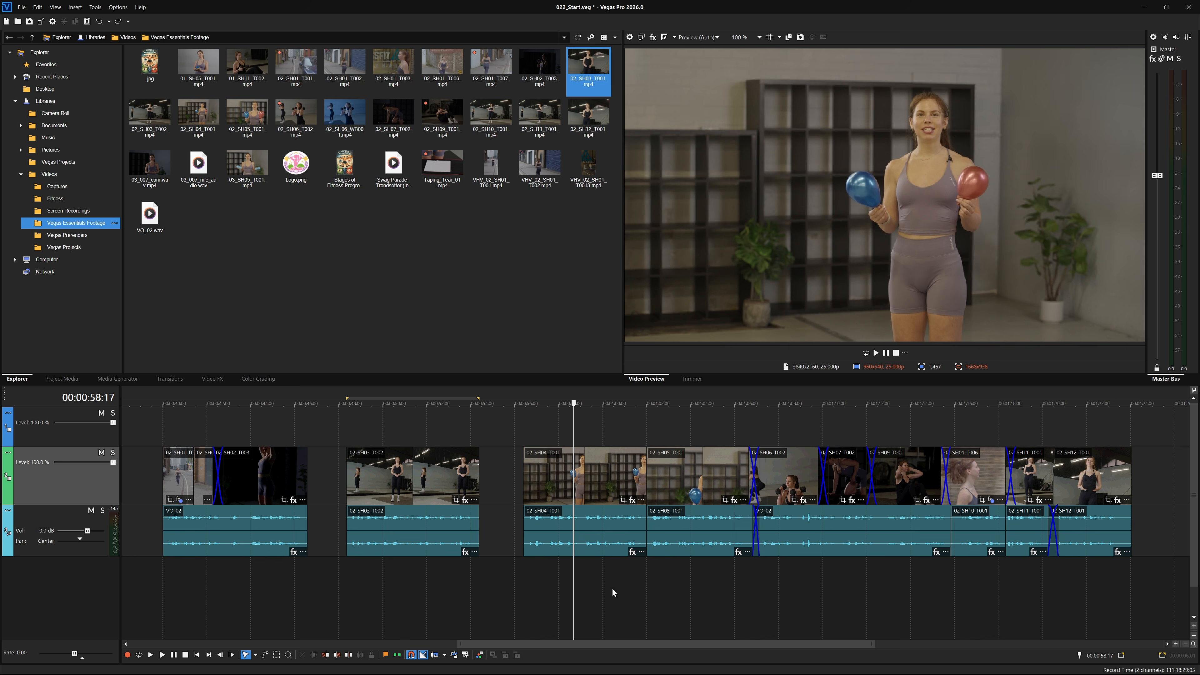
Select a time range around the 02_SH07_T002 clip start and loop-play it in the preview.
drag(796, 393, 848, 400)
click(866, 353)
click(876, 352)
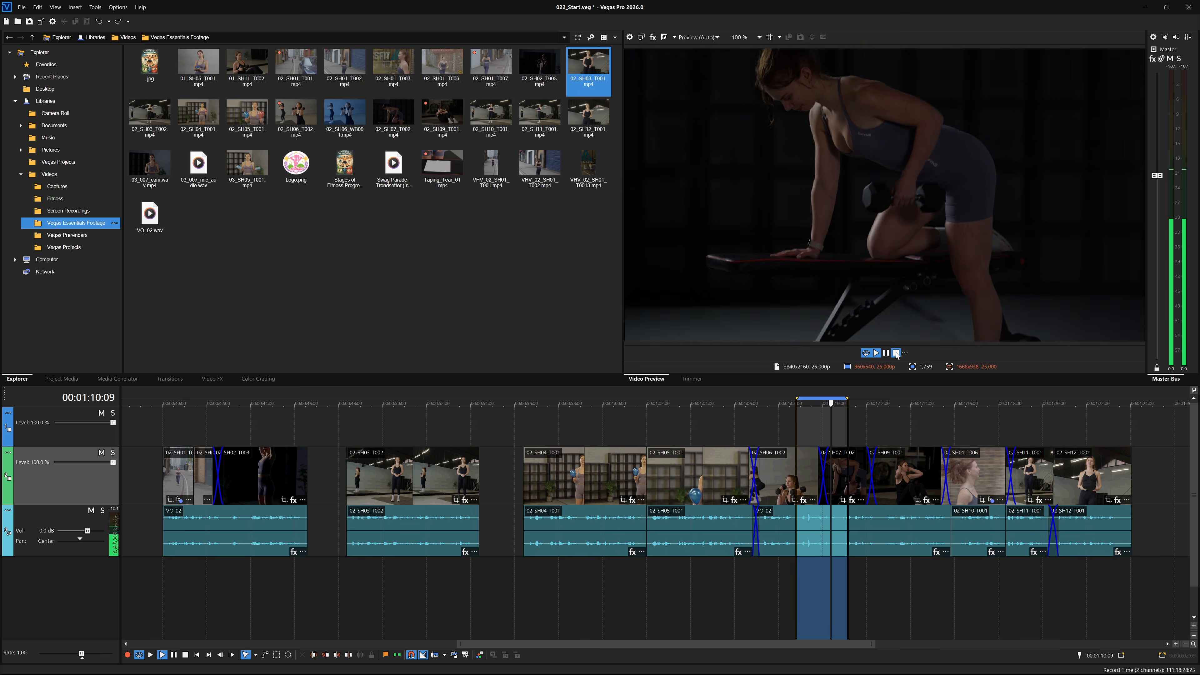
click(896, 353)
click(866, 354)
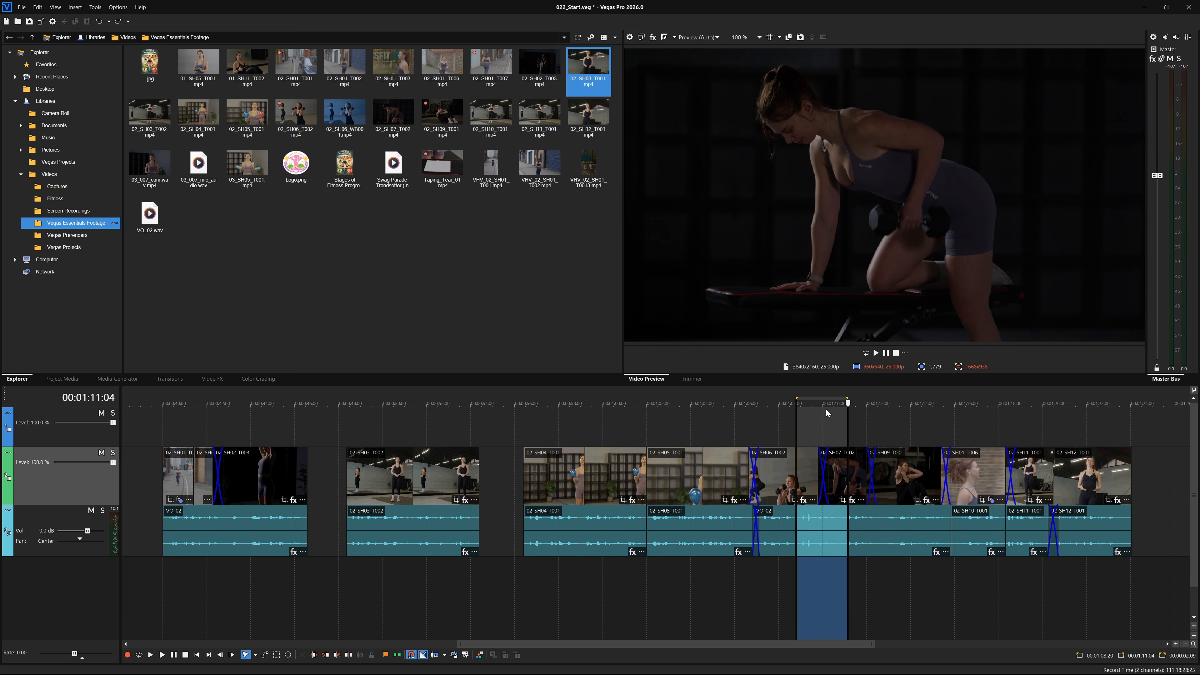
Drag a time selection starting at 00:00:57:10 and set its selection length to 200.
click(822, 590)
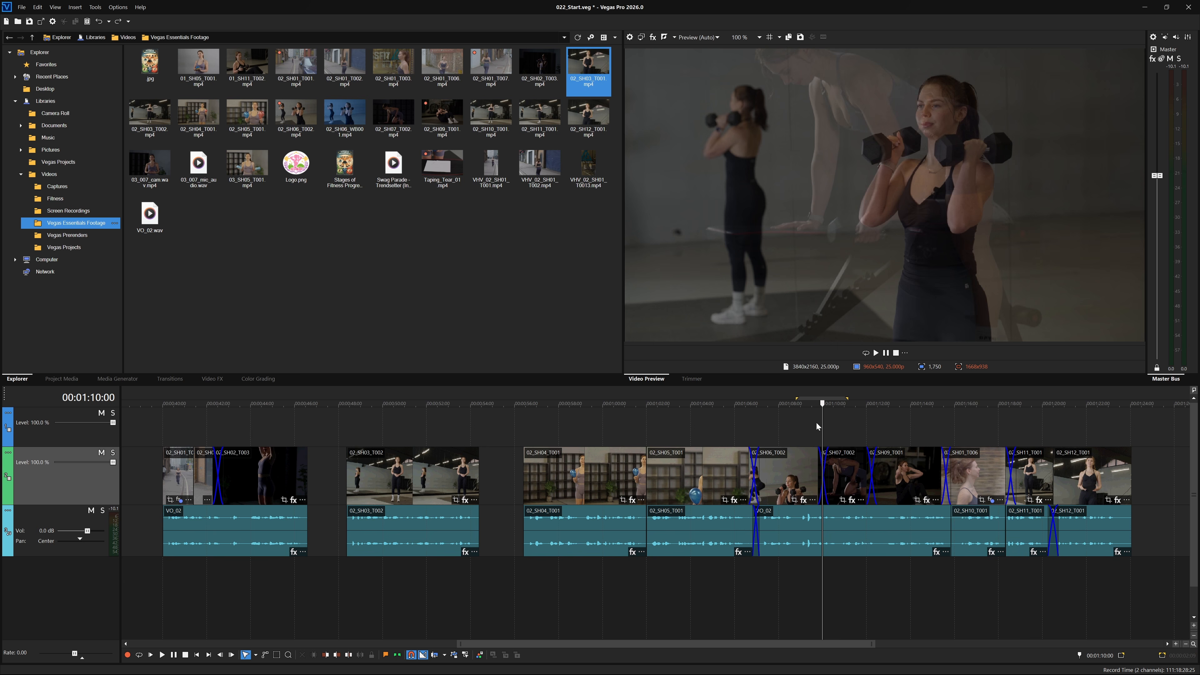
drag(822, 403, 628, 398)
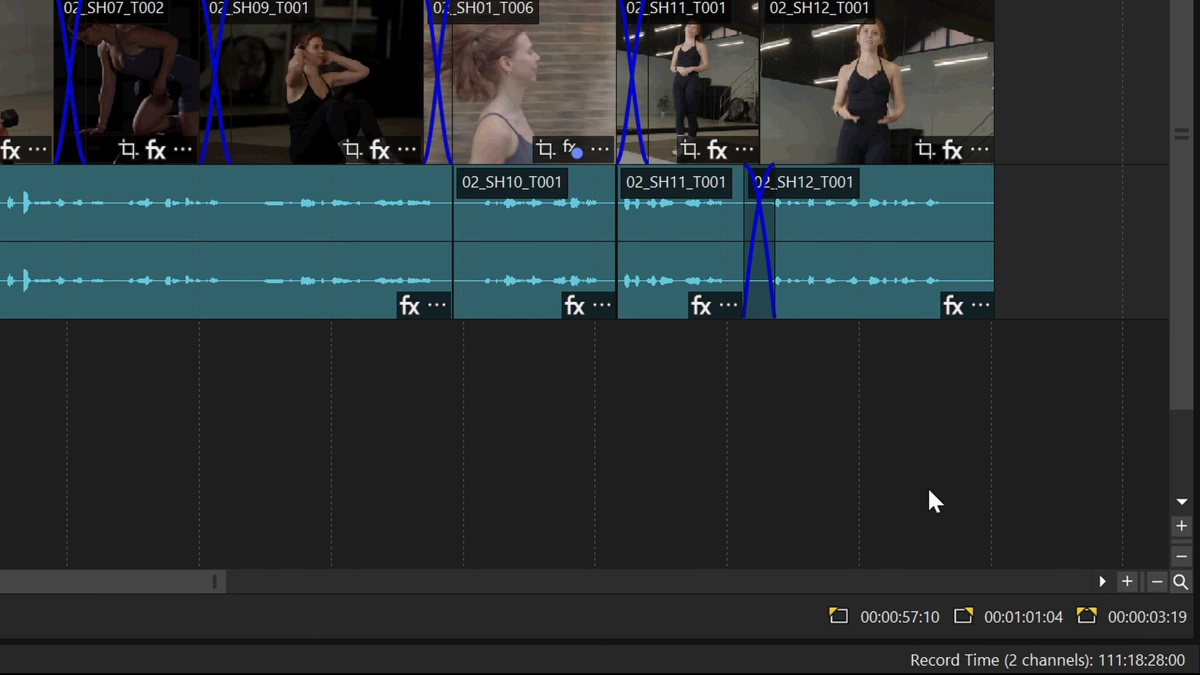
double_click(1149, 618)
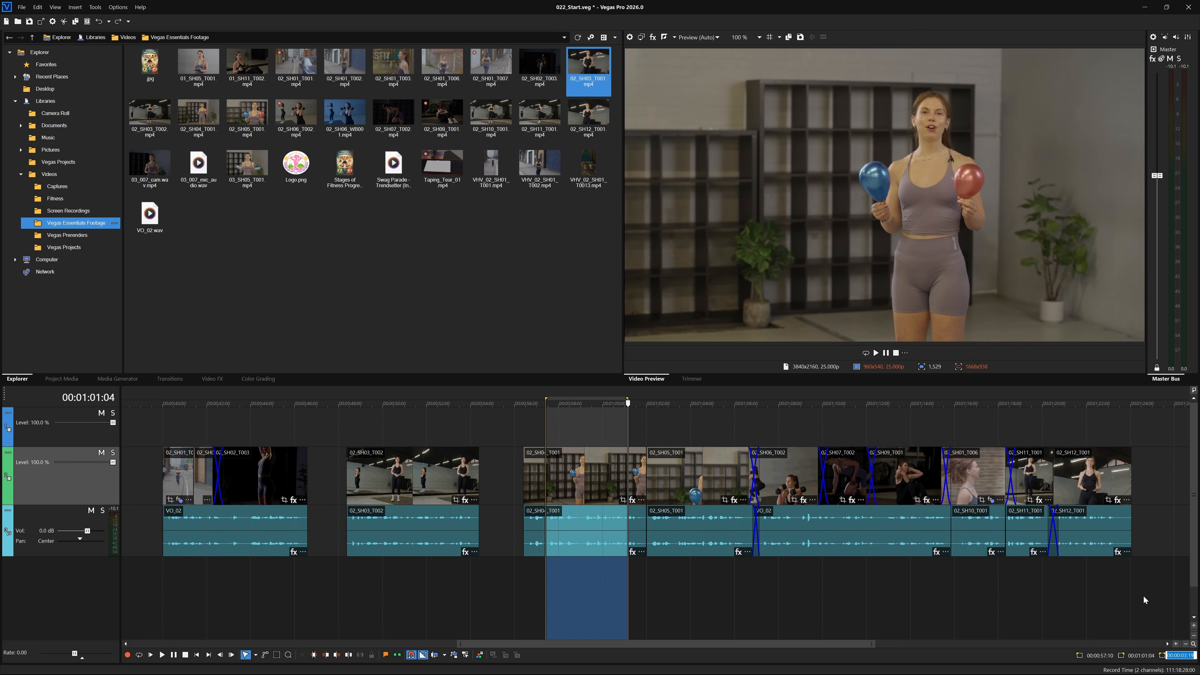
text(200)
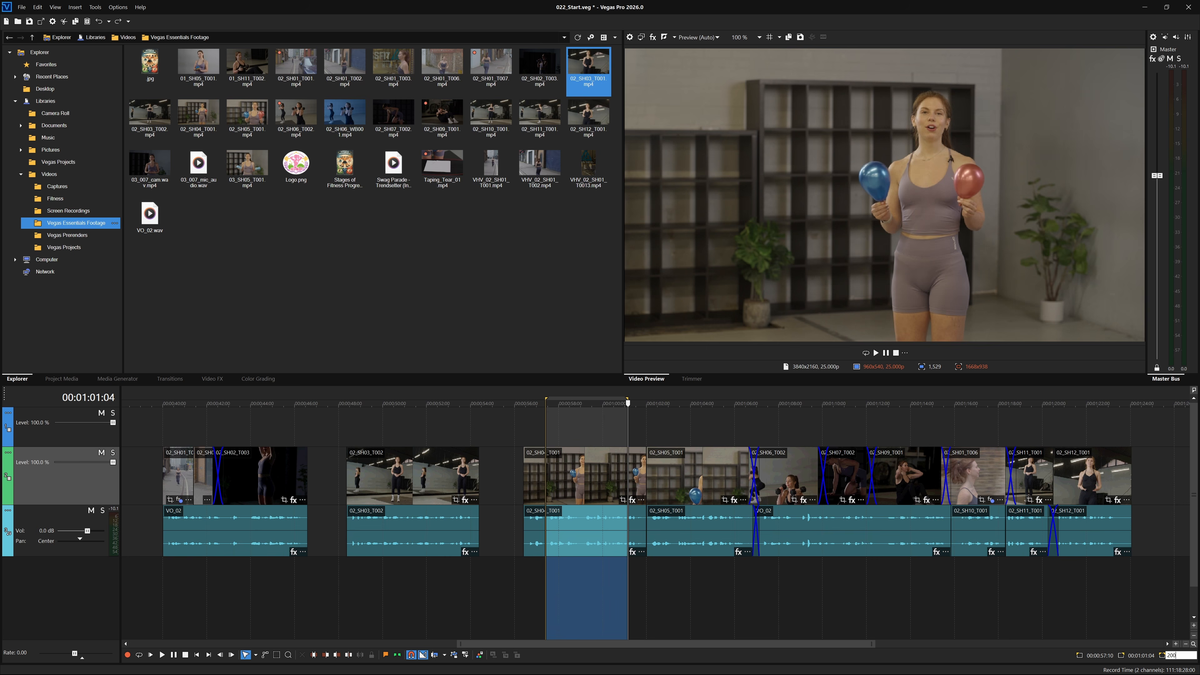
key(Return)
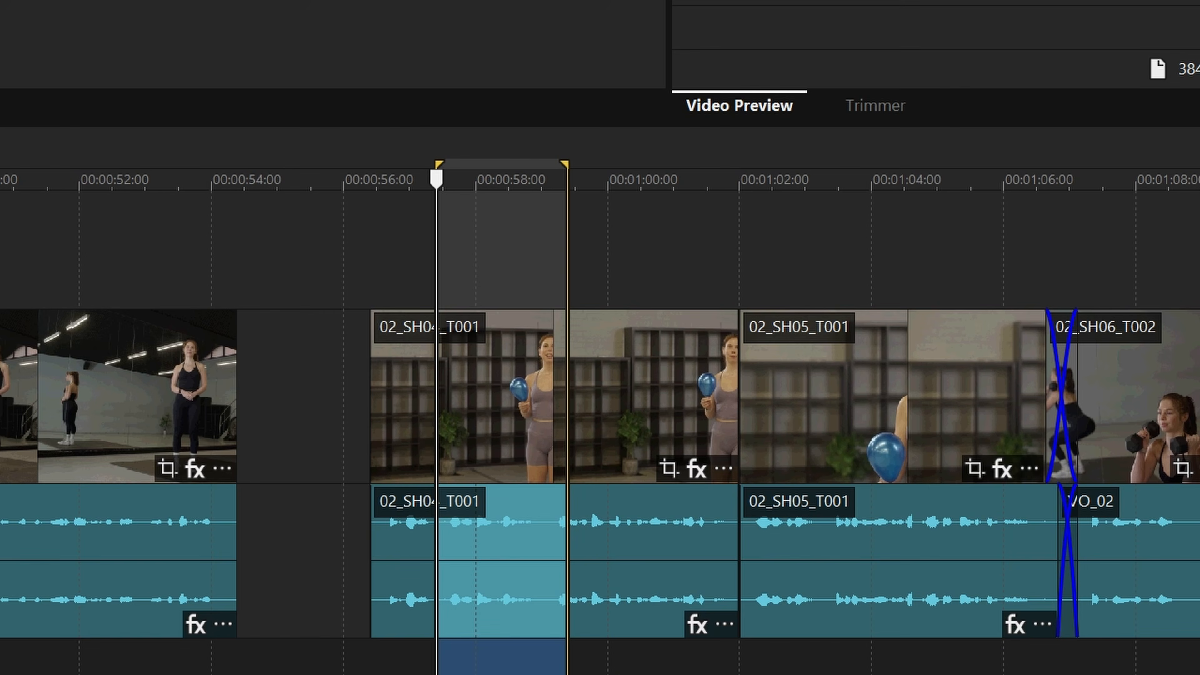
Insert a region named B-roll over the current time selection.
right_click(486, 162)
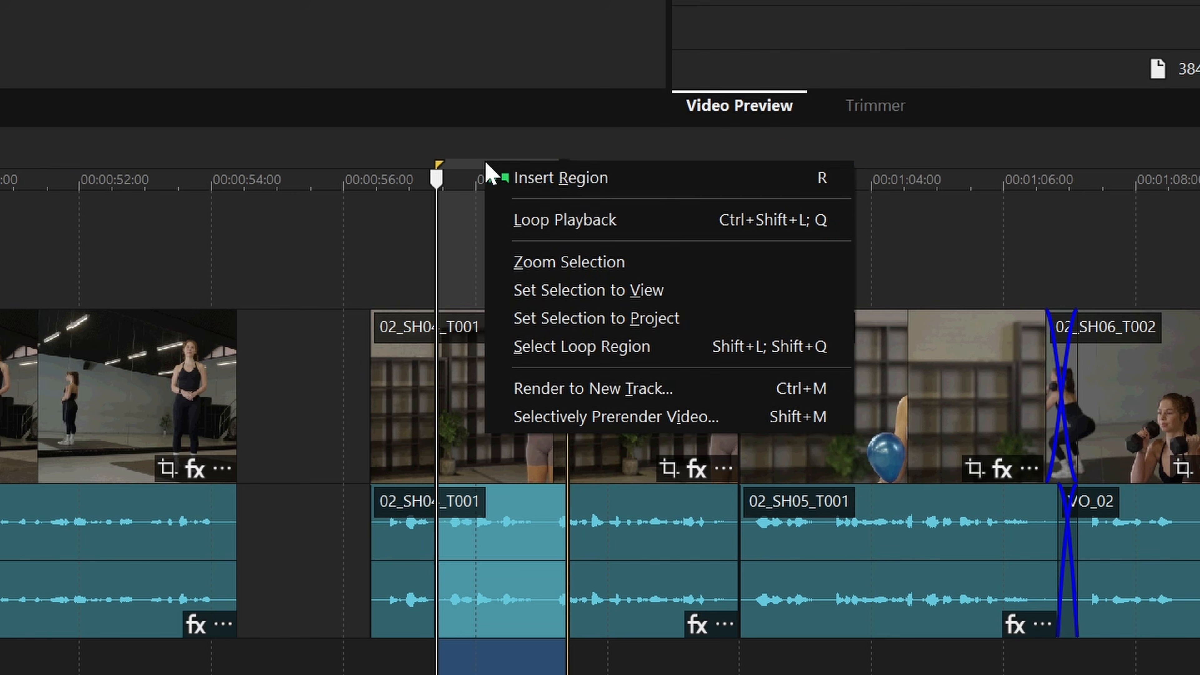
click(662, 179)
text(B-roll)
key(Return)
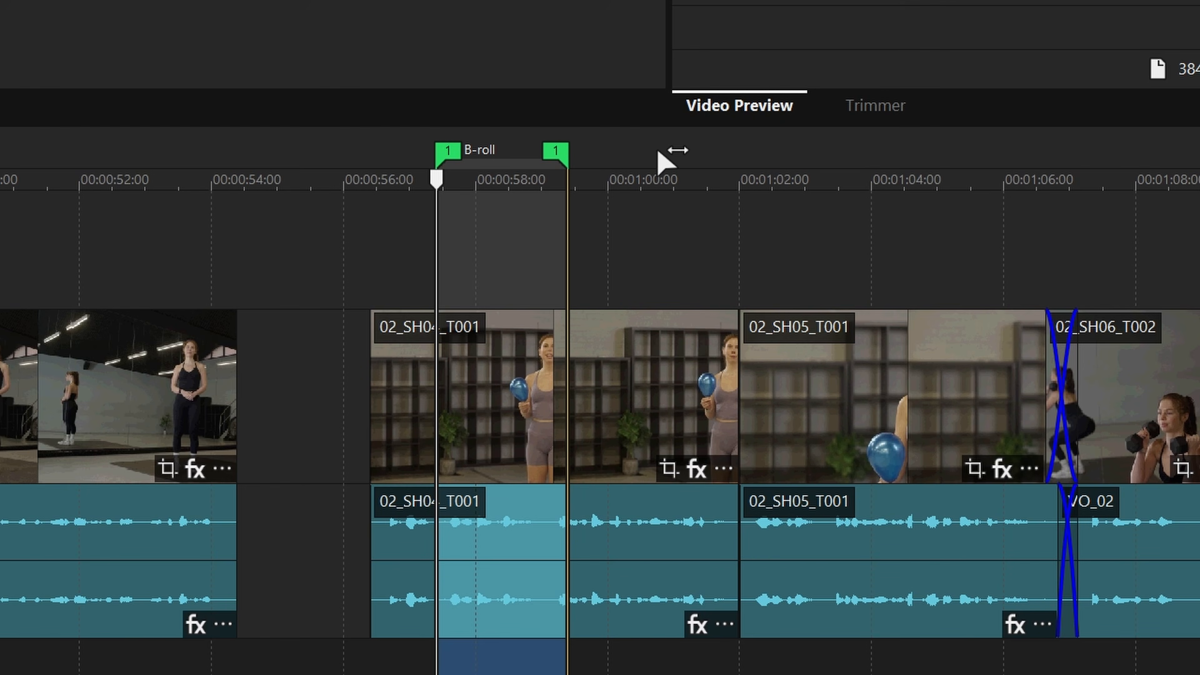
Delete the B-roll region from the ruler and clear the selection.
drag(622, 160, 820, 163)
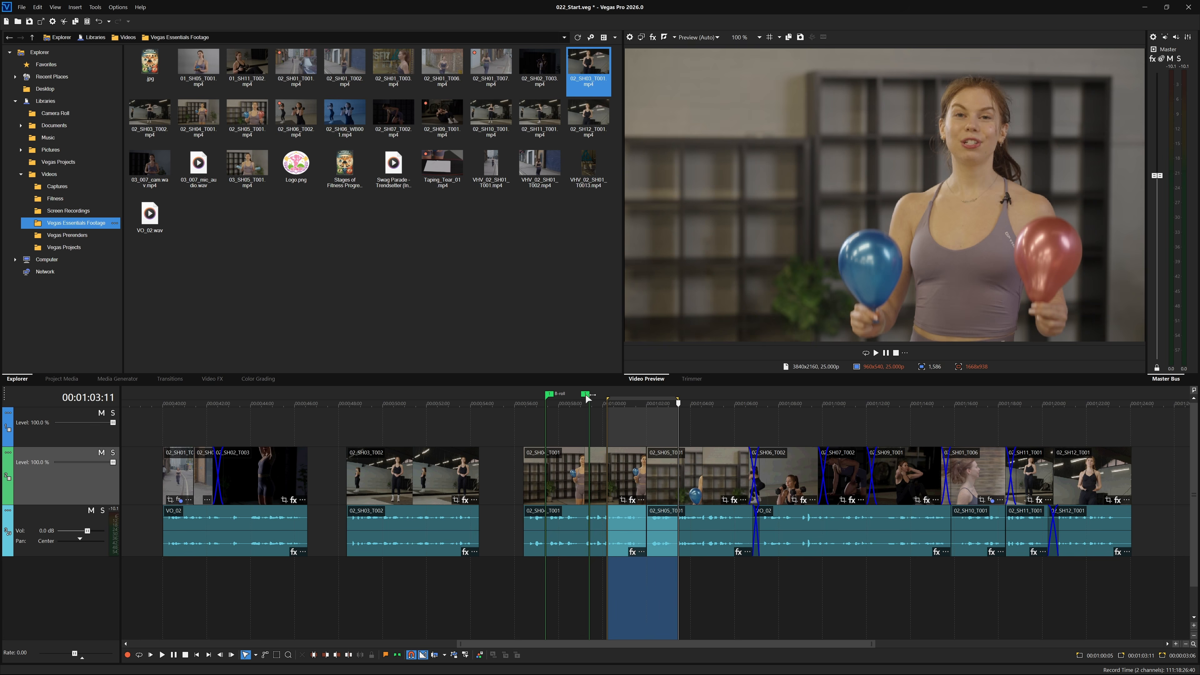
right_click(589, 399)
click(612, 434)
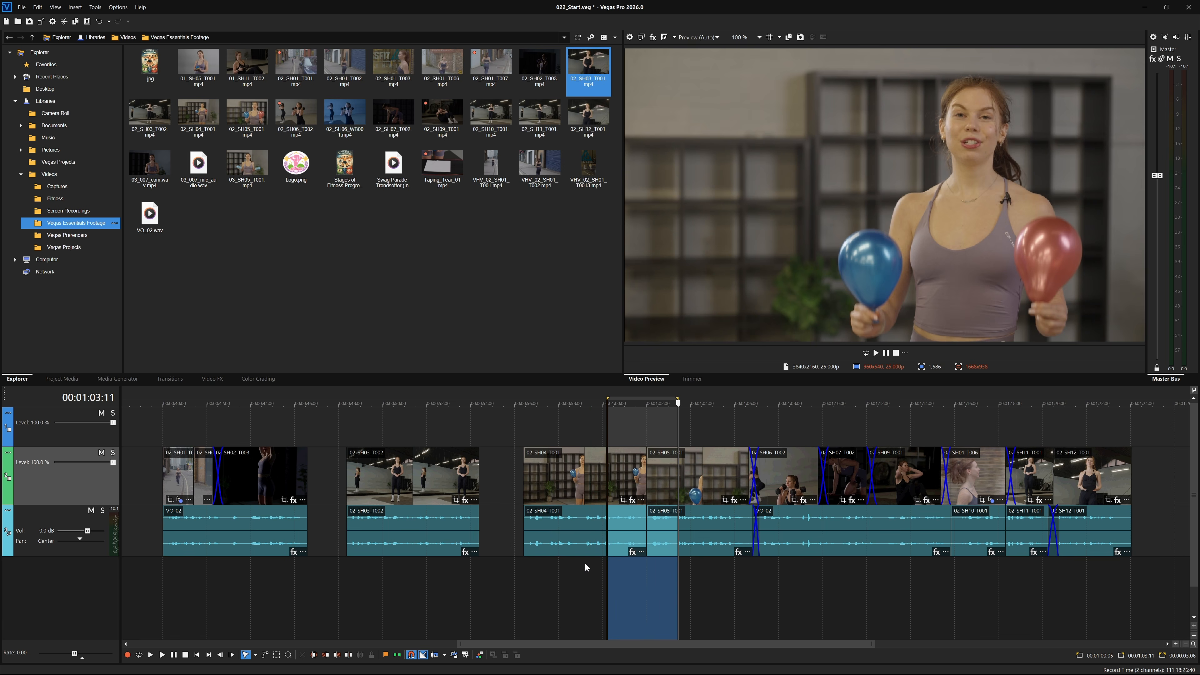
click(585, 574)
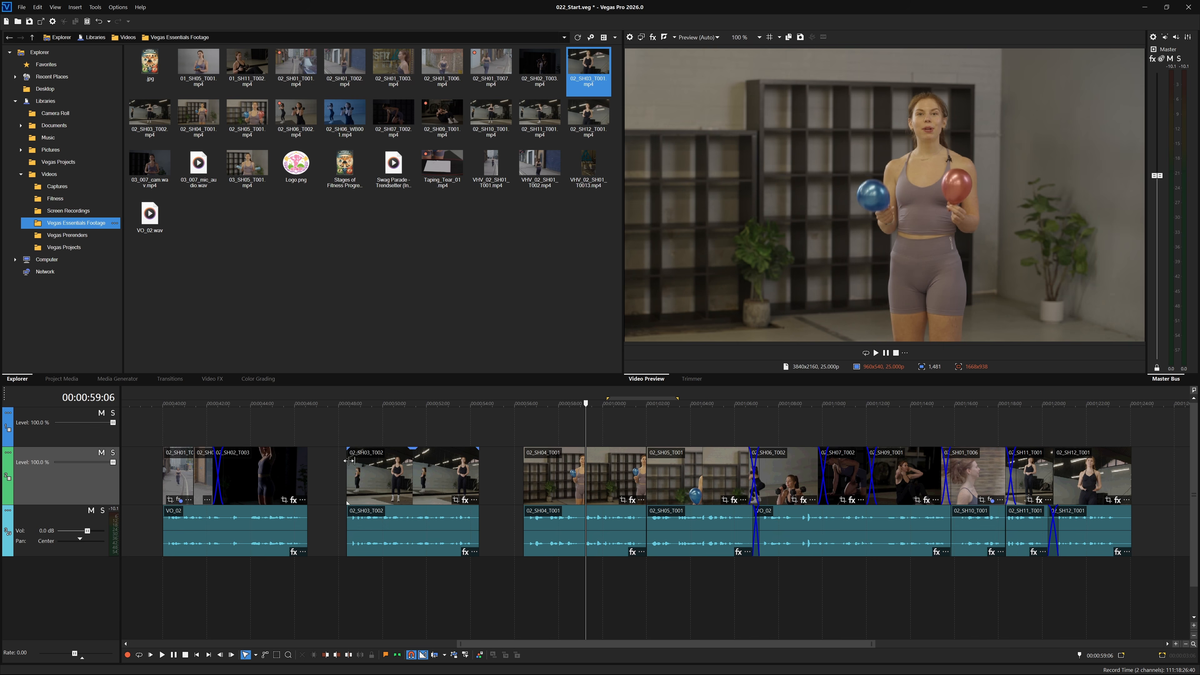
Select the empty gap before 02_SH01_T002 and fill it with 02_SH03_T001 from the Trimmer.
double_click(321, 461)
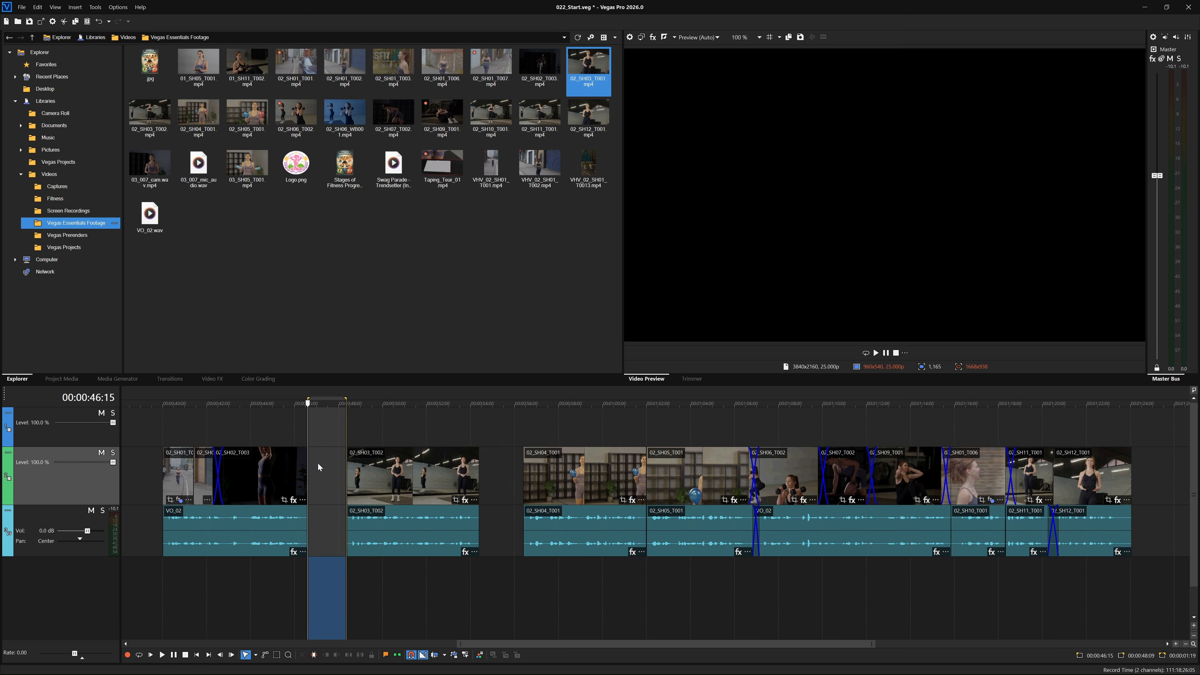
click(595, 54)
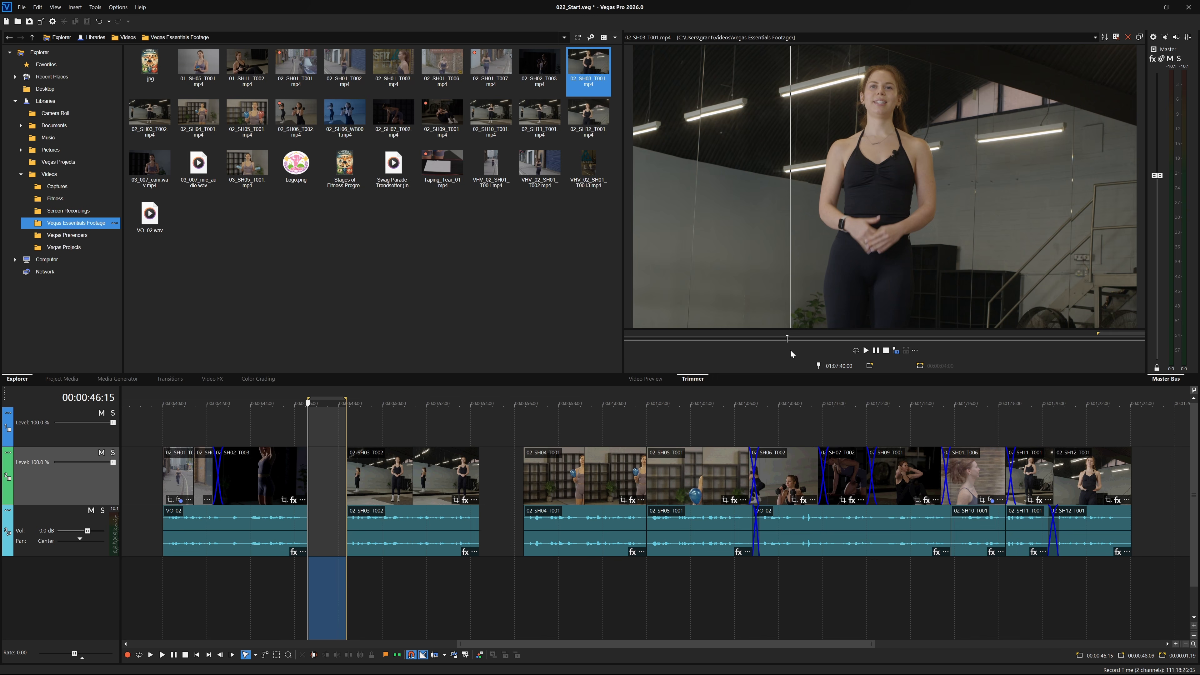
click(896, 351)
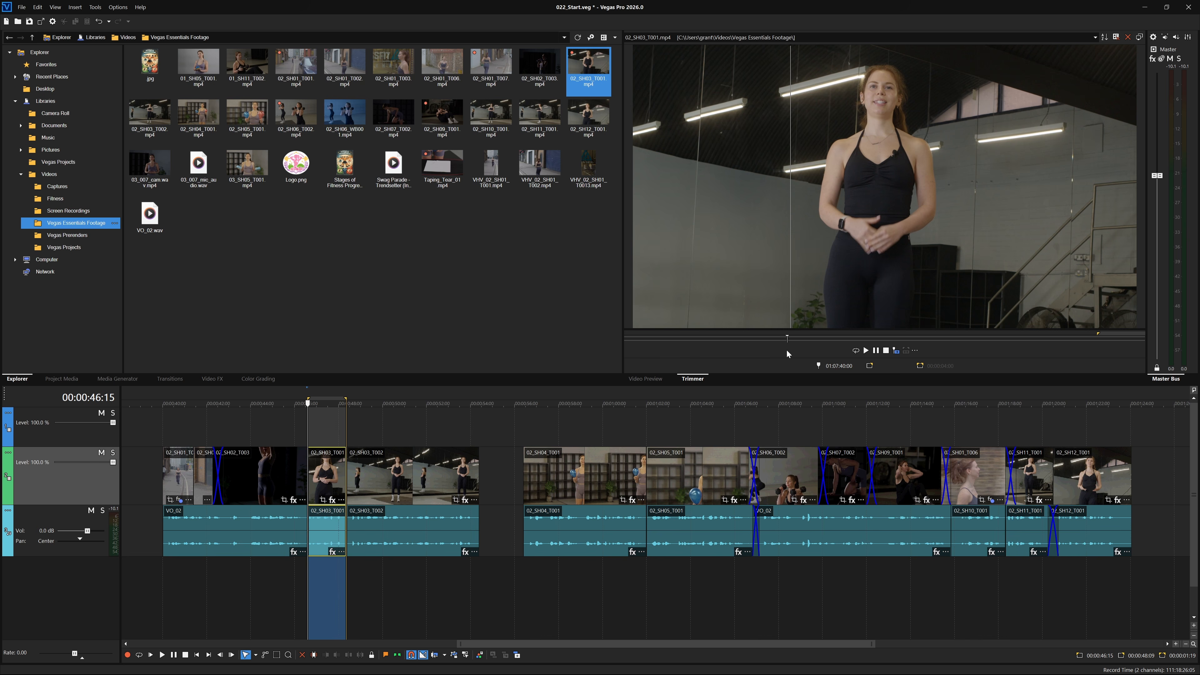
Play back the newly filled section in the video preview.
click(648, 378)
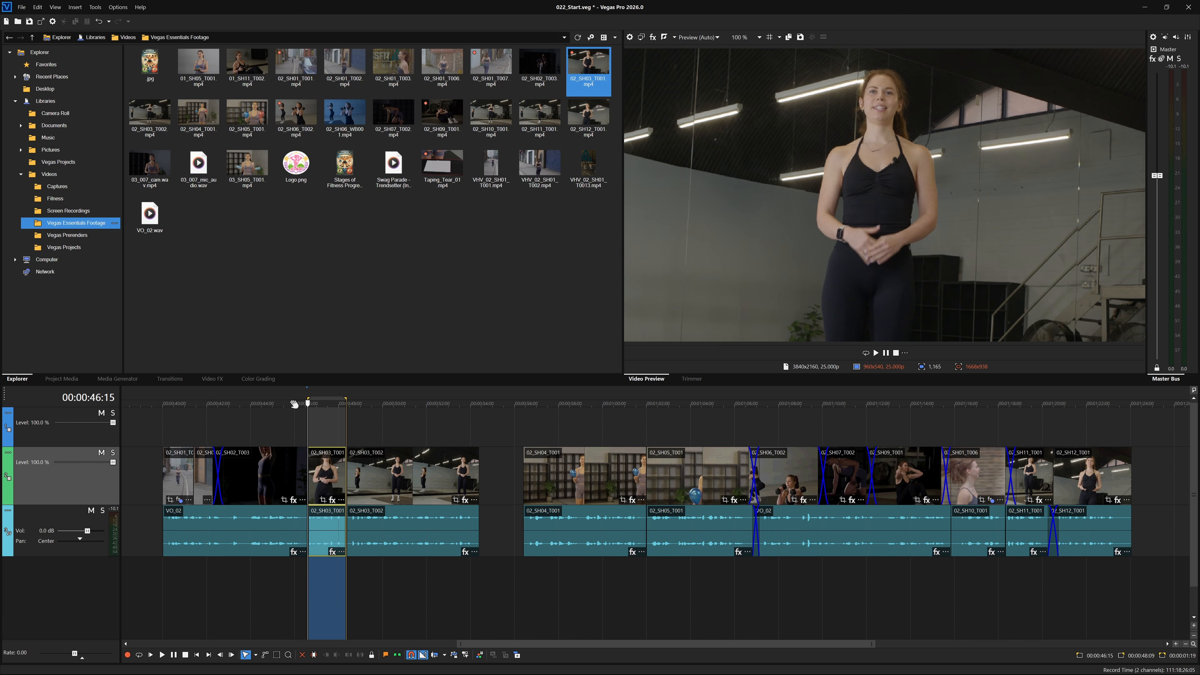
click(289, 396)
key(space)
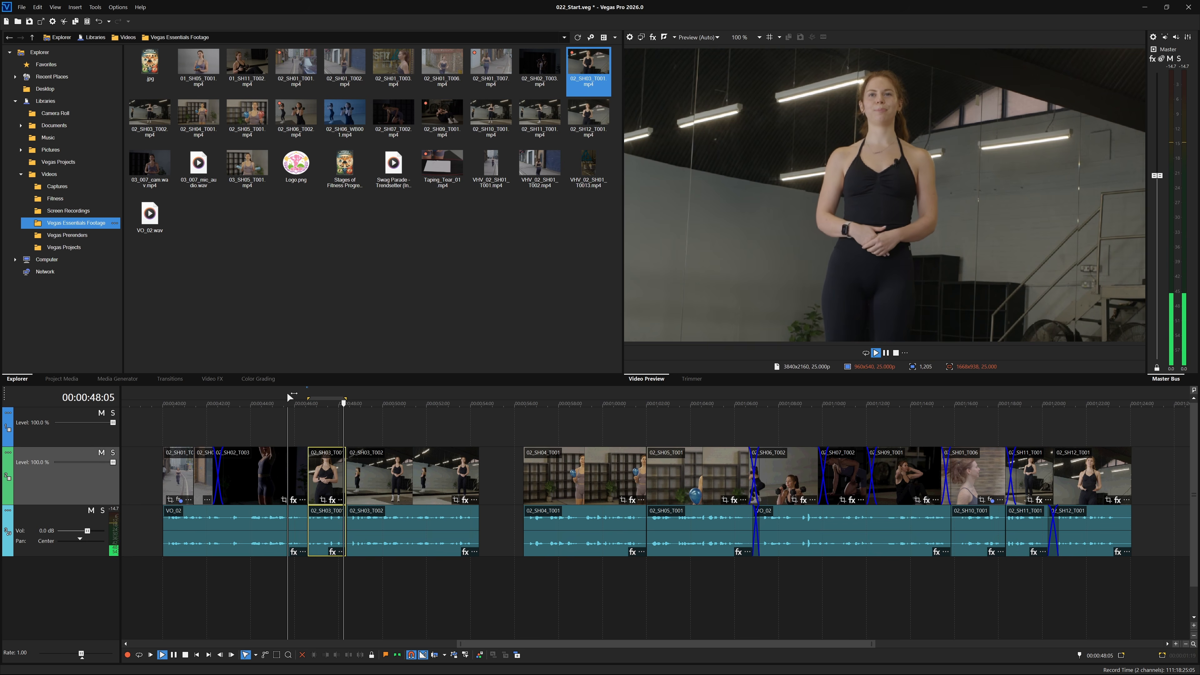
key(Return)
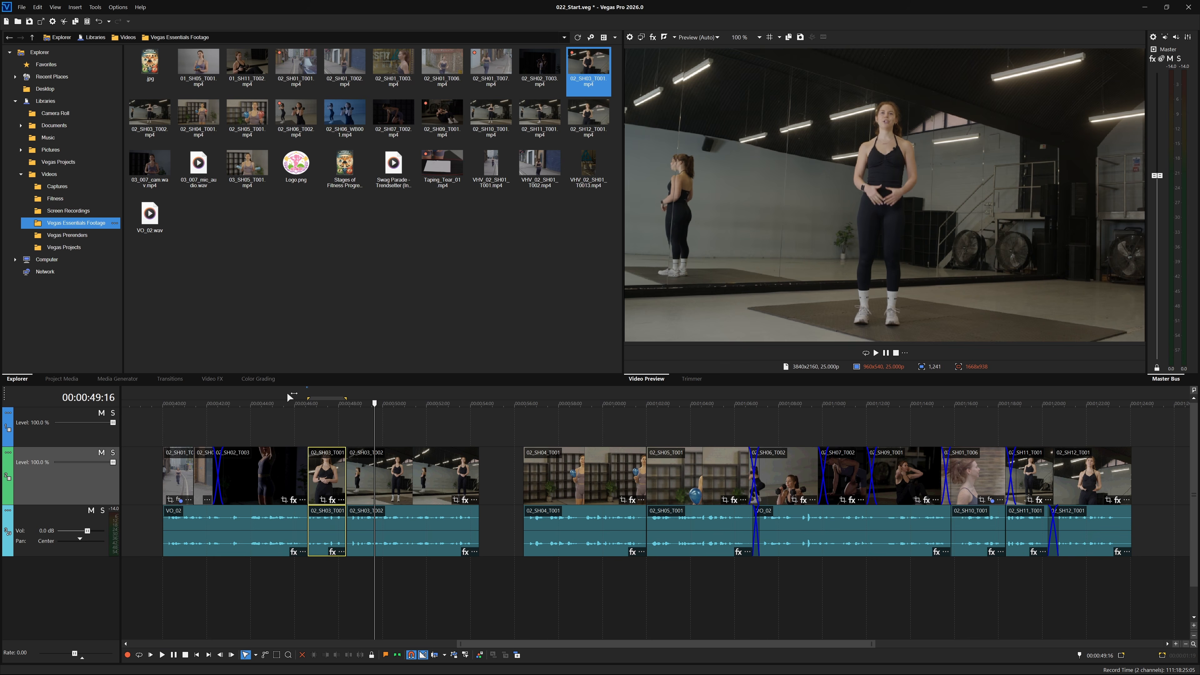
Select the gap before 02_SH04_T001 and fill it with 02_SH06_T002 from the Trimmer, fitted to the gap.
drag(375, 403, 483, 415)
double_click(502, 471)
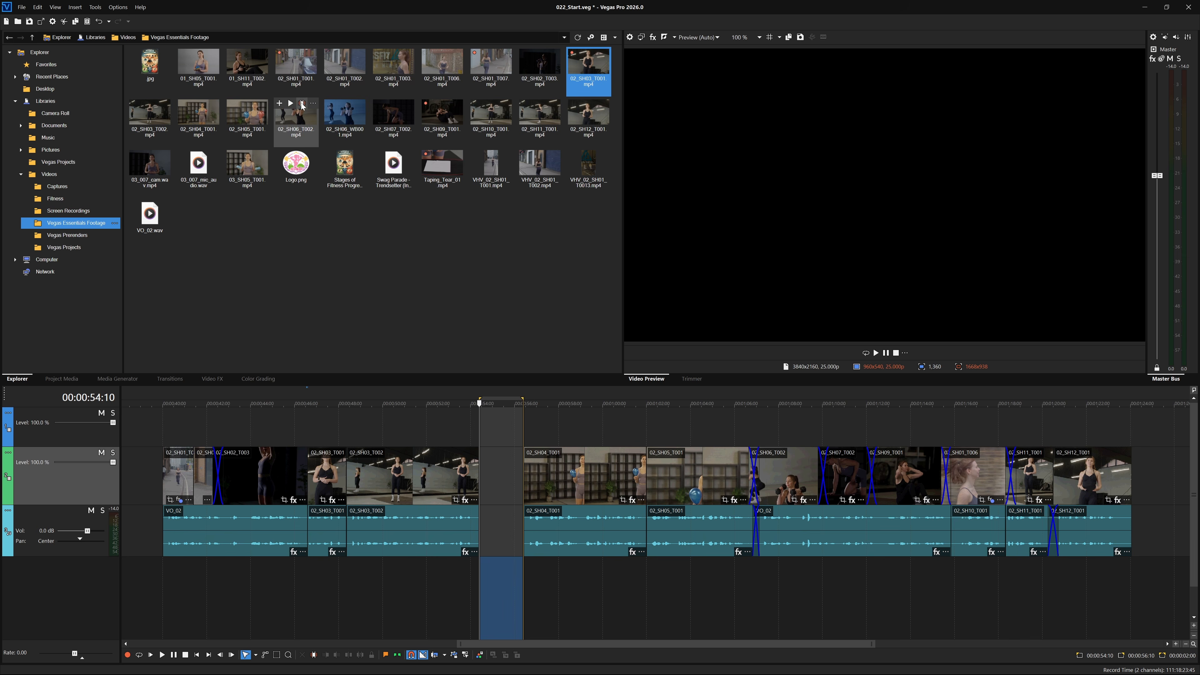
double_click(296, 116)
mouse_move(821, 237)
mouse_down()
mouse_move(775, 235)
mouse_move(807, 235)
mouse_up()
click(907, 352)
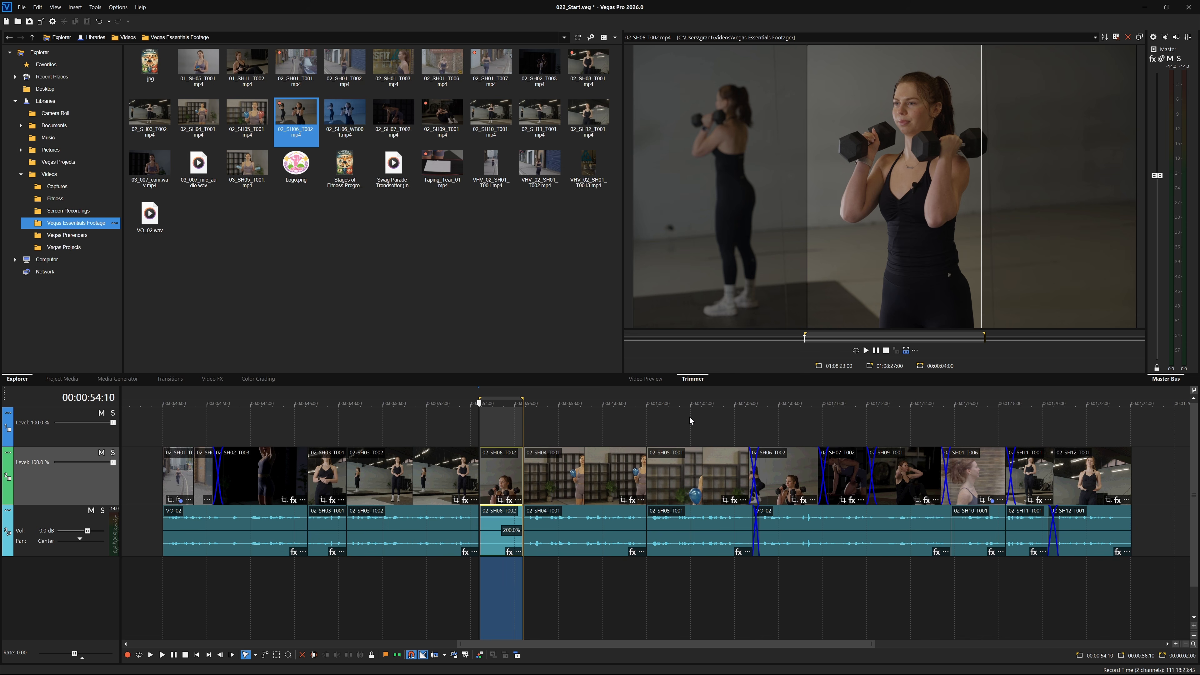
Play back the fitted 02_SH06_T002 clip in the video preview.
click(644, 380)
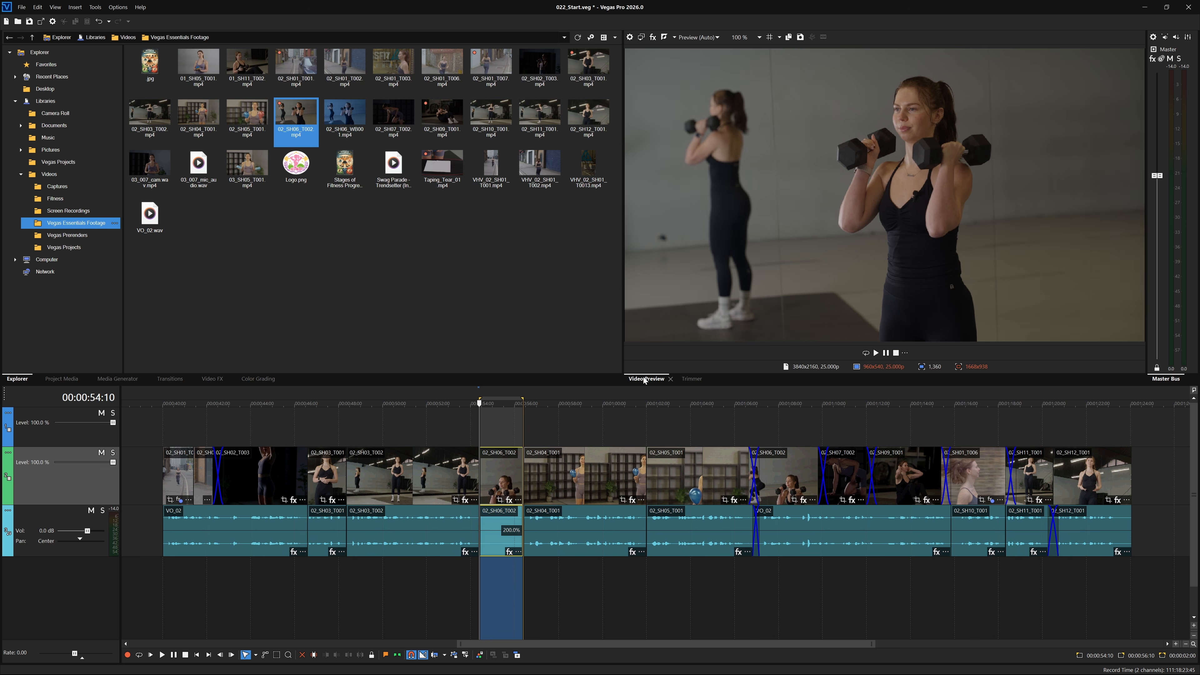
click(457, 391)
key(space)
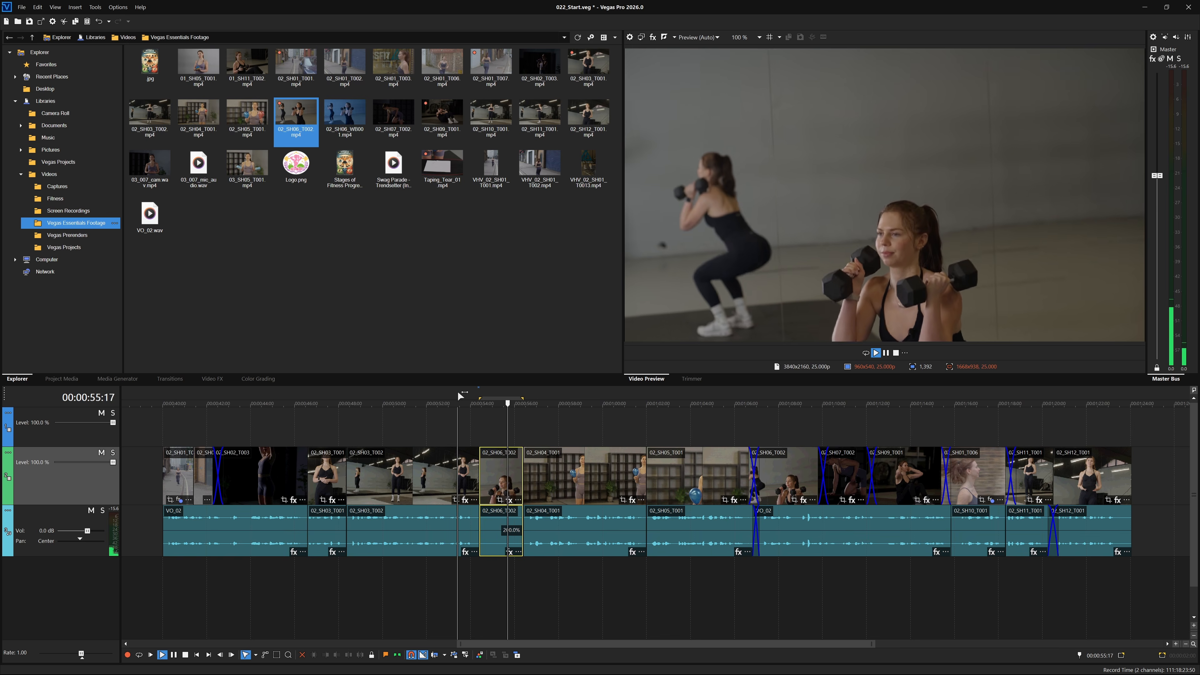
key(Return)
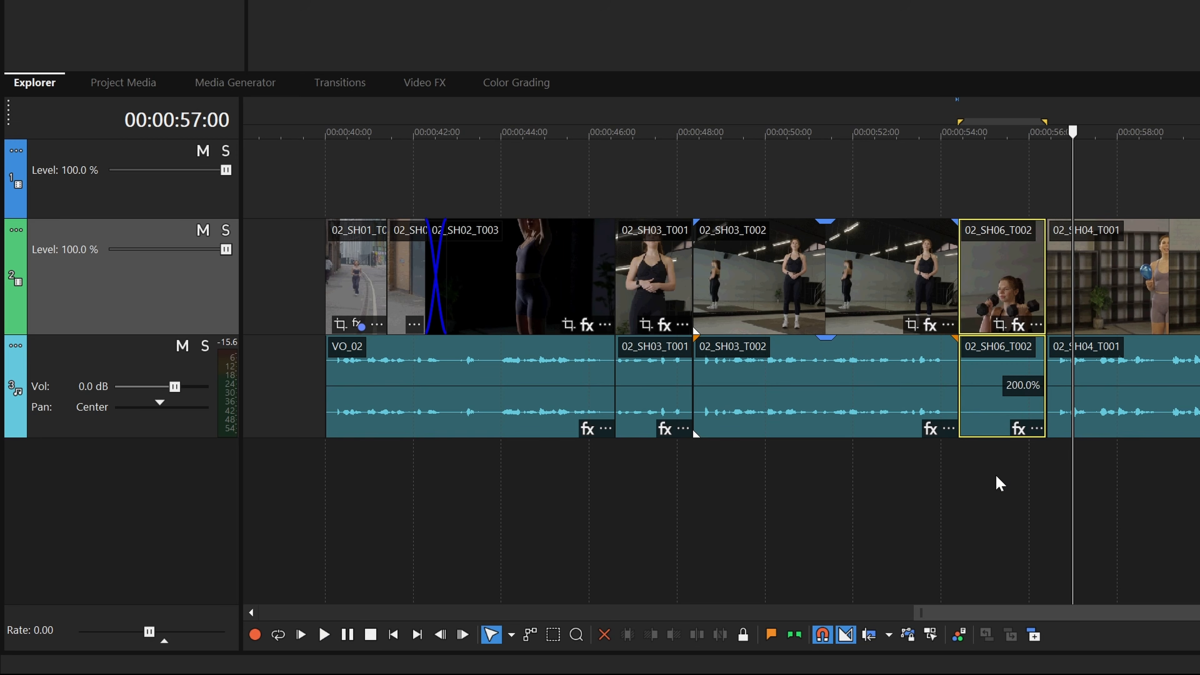
Insert a text media event at 00:00:40:23 on the top track, then delete it.
click(366, 159)
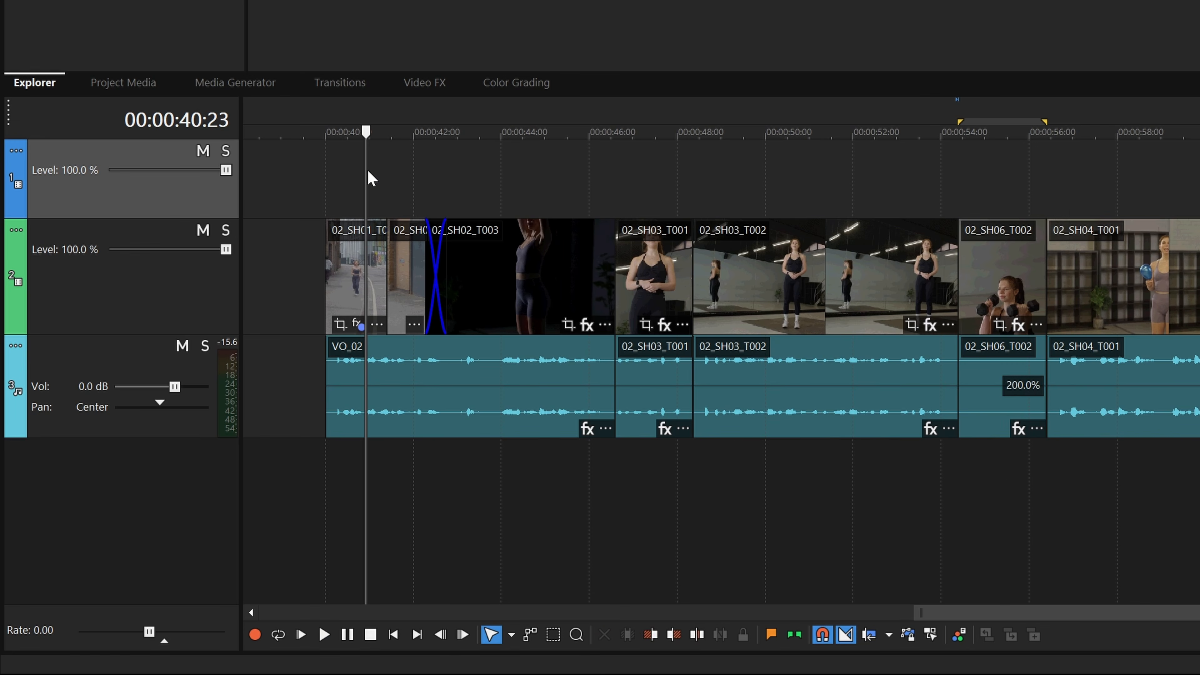
right_click(367, 169)
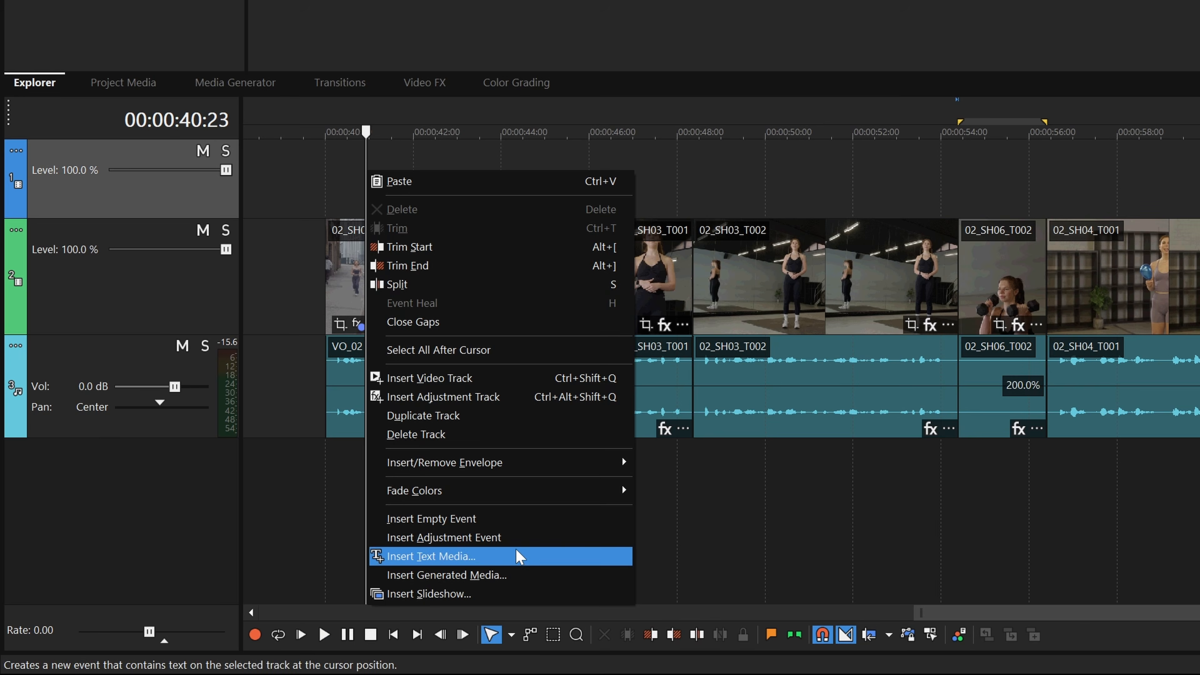
click(518, 557)
mouse_move(585, 172)
mouse_down()
mouse_move(489, 171)
mouse_move(585, 171)
mouse_up()
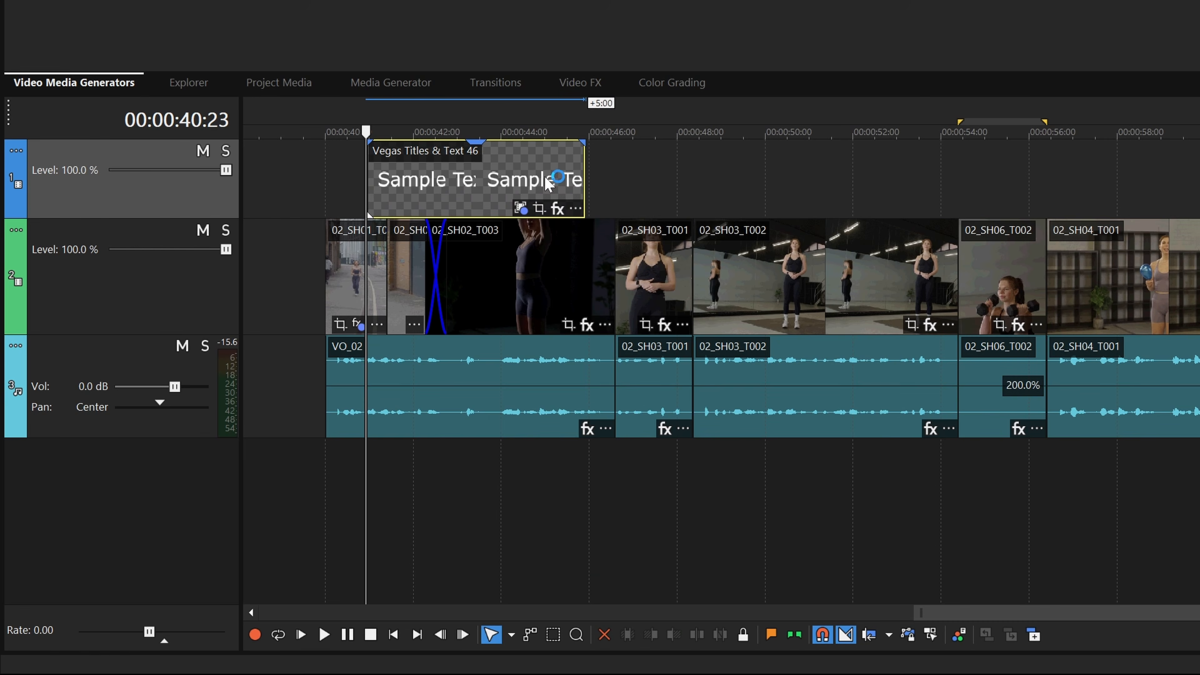
key(Delete)
Try inserting a text media event spanning a time selection on the top track, then undo it.
drag(355, 113, 477, 118)
right_click(453, 175)
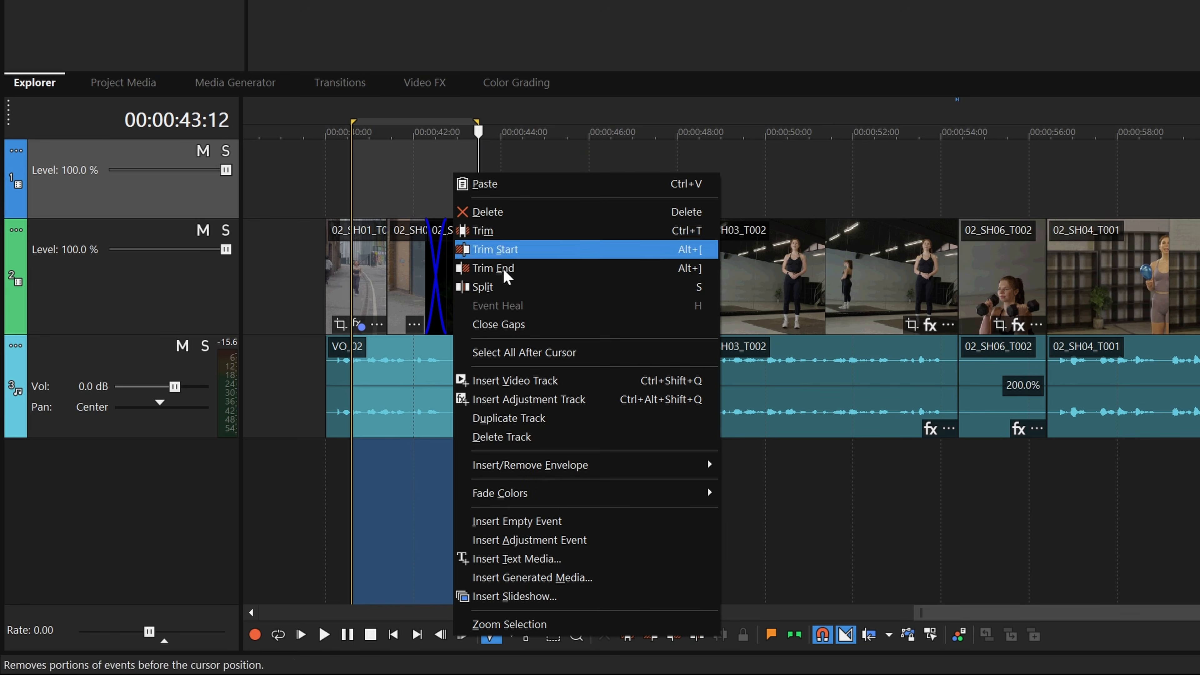
click(551, 558)
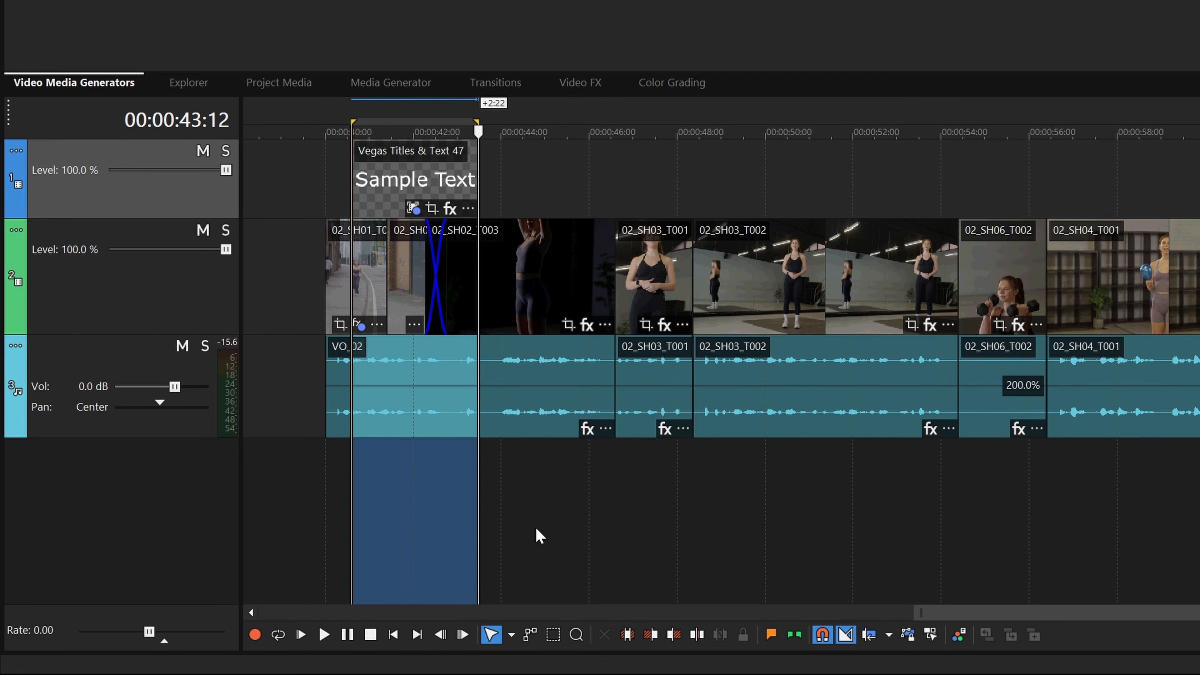
key(ctrl+z)
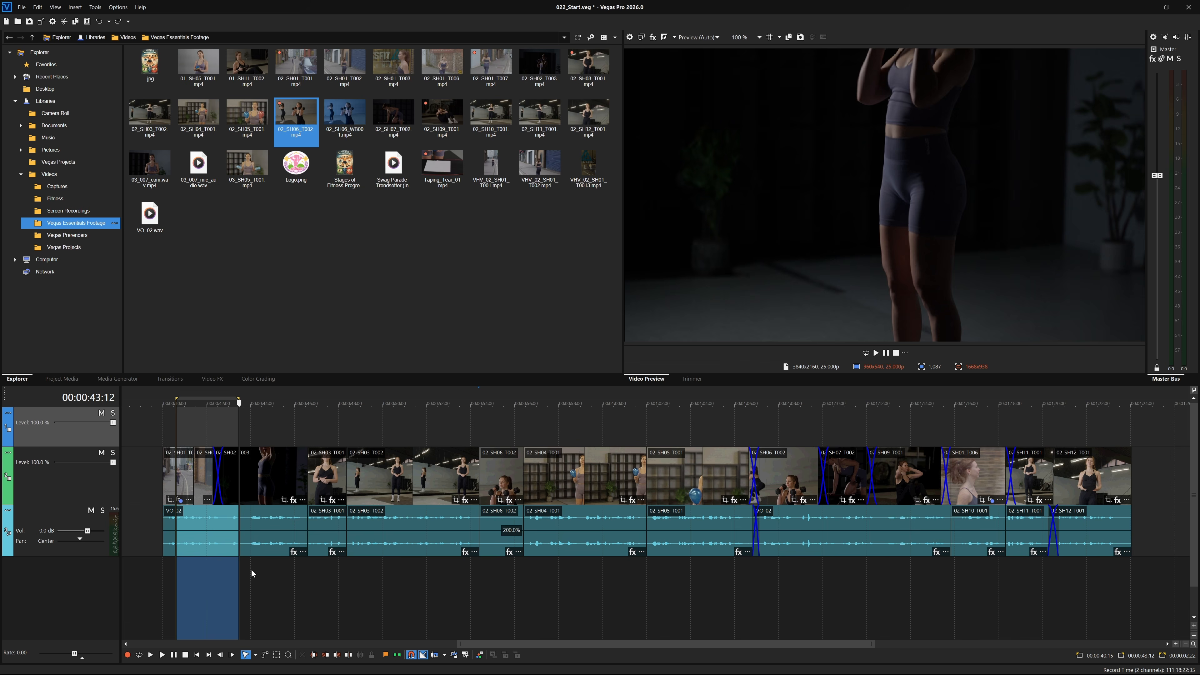
Select the 02_SH06_T002 event and delete it, then undo the deletion.
click(252, 570)
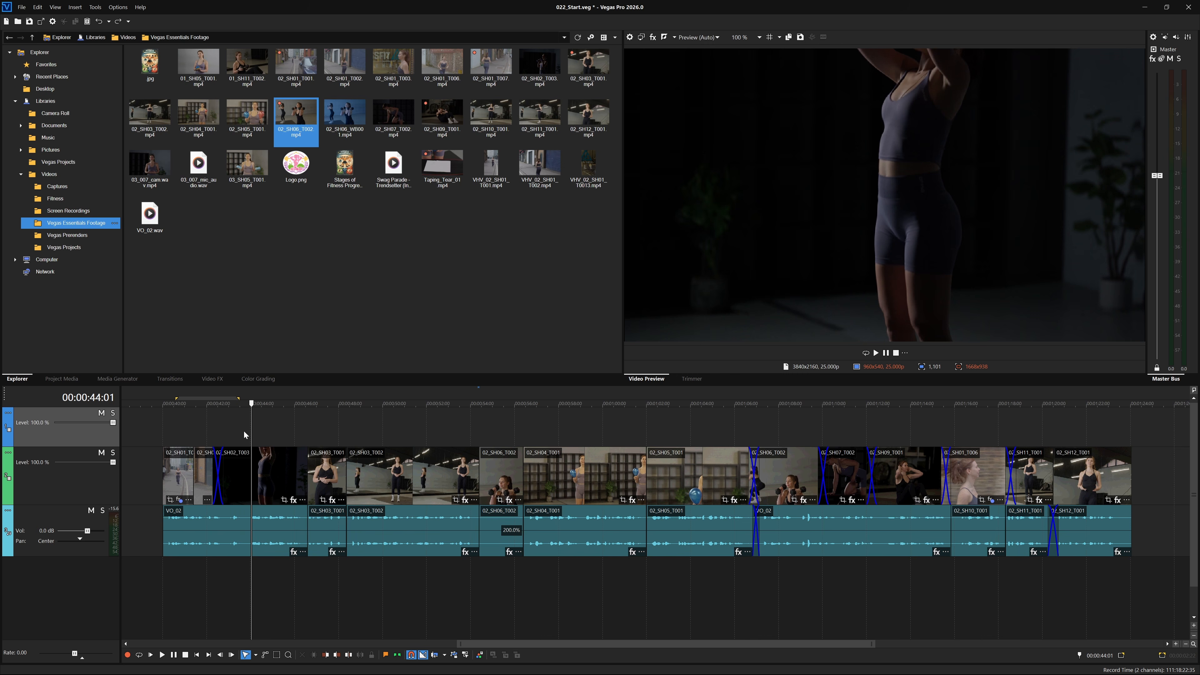
drag(251, 403, 442, 426)
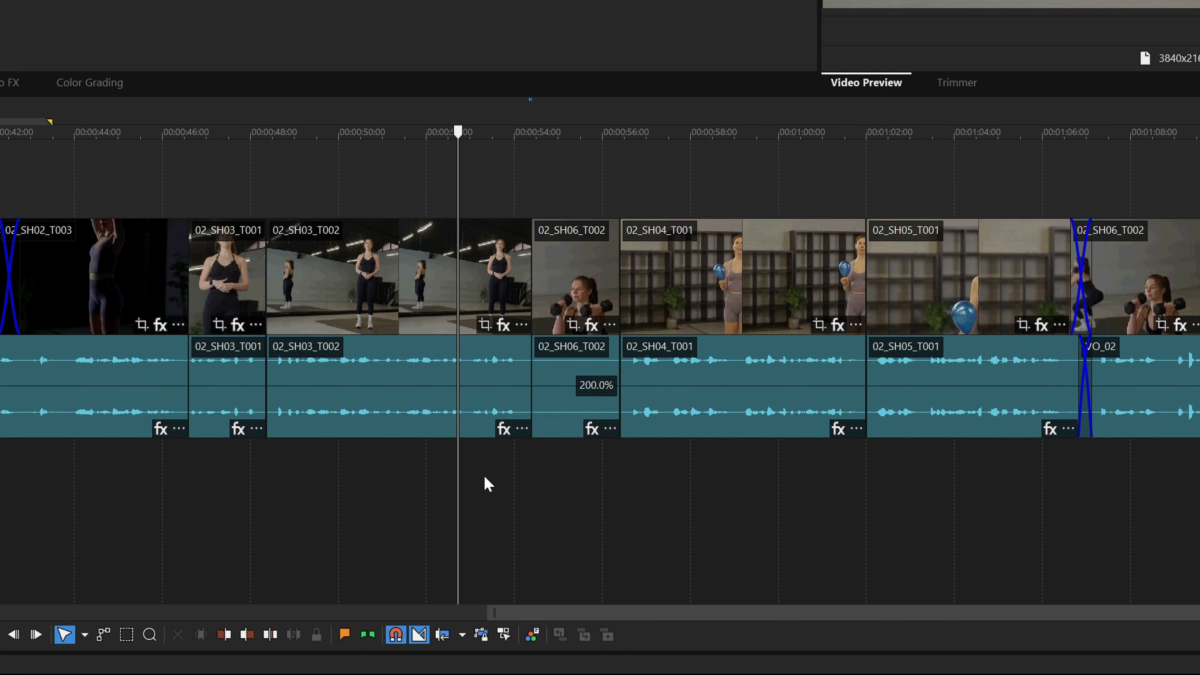
click(485, 478)
click(573, 490)
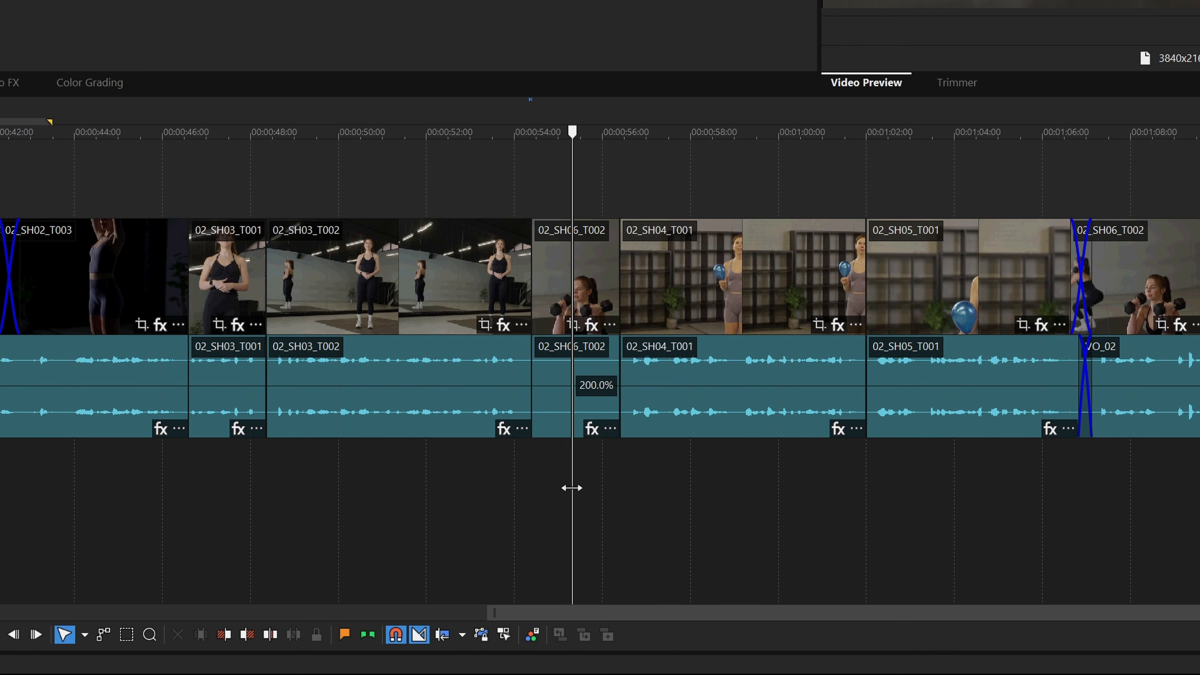
double_click(596, 256)
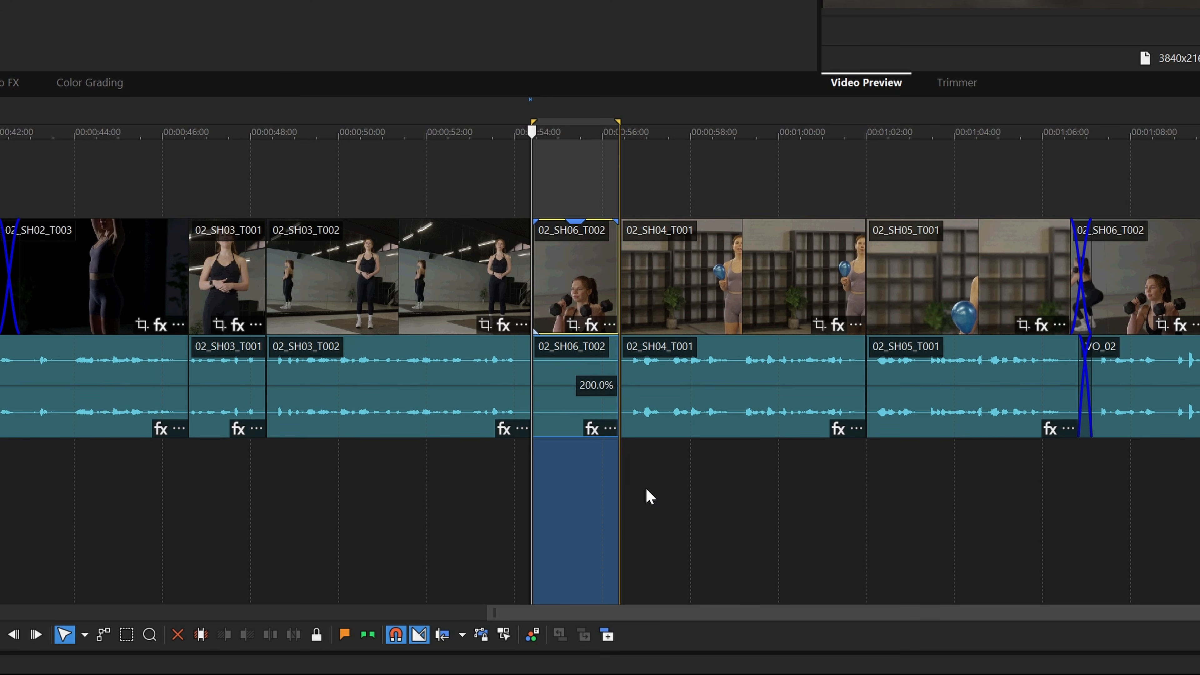
key(Delete)
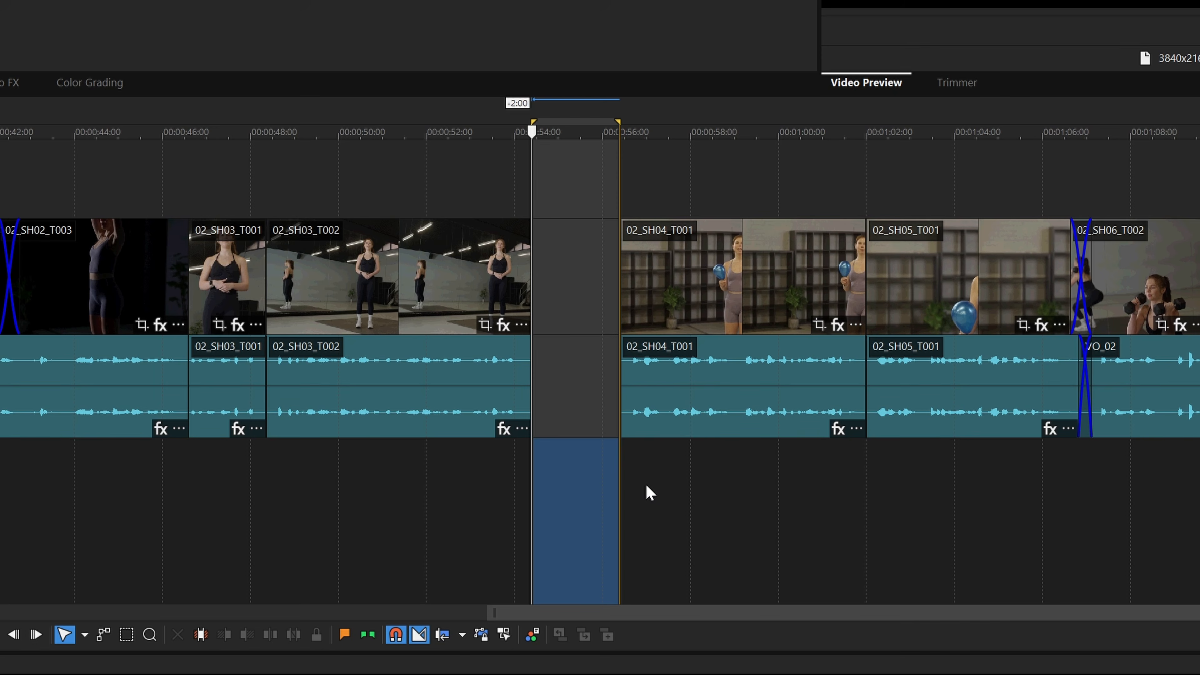
key(ctrl+z)
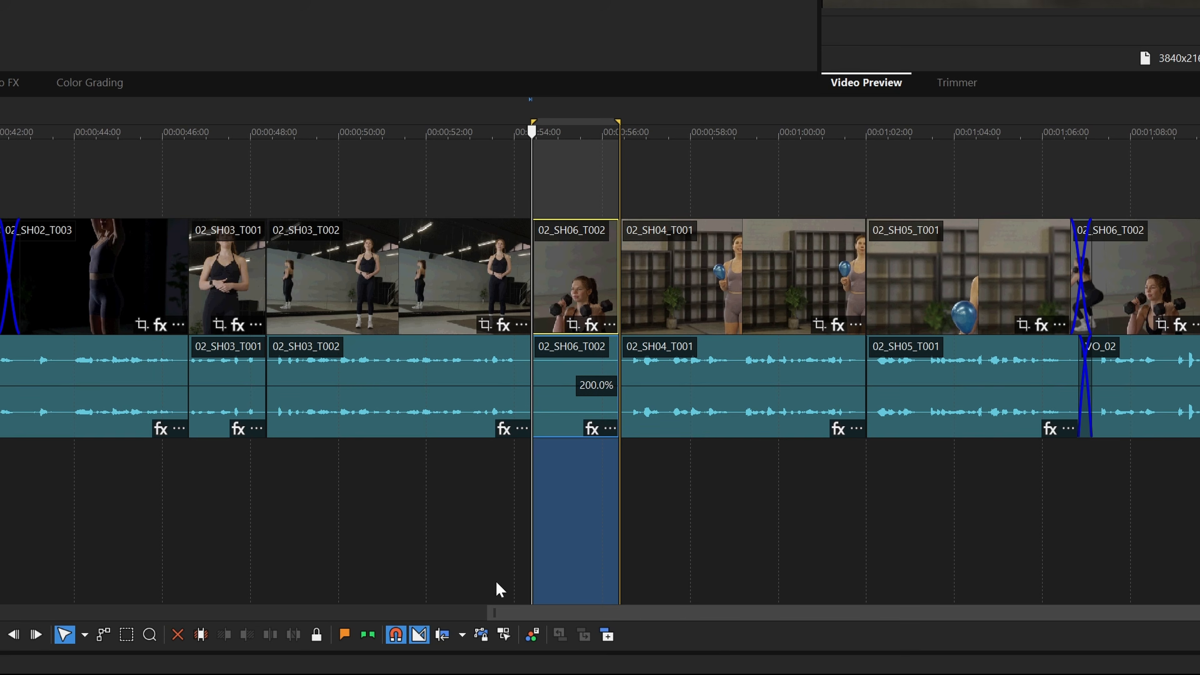
Enable auto ripple and delete the selected 02_SH06_T002 event so later clips close the gap.
click(444, 634)
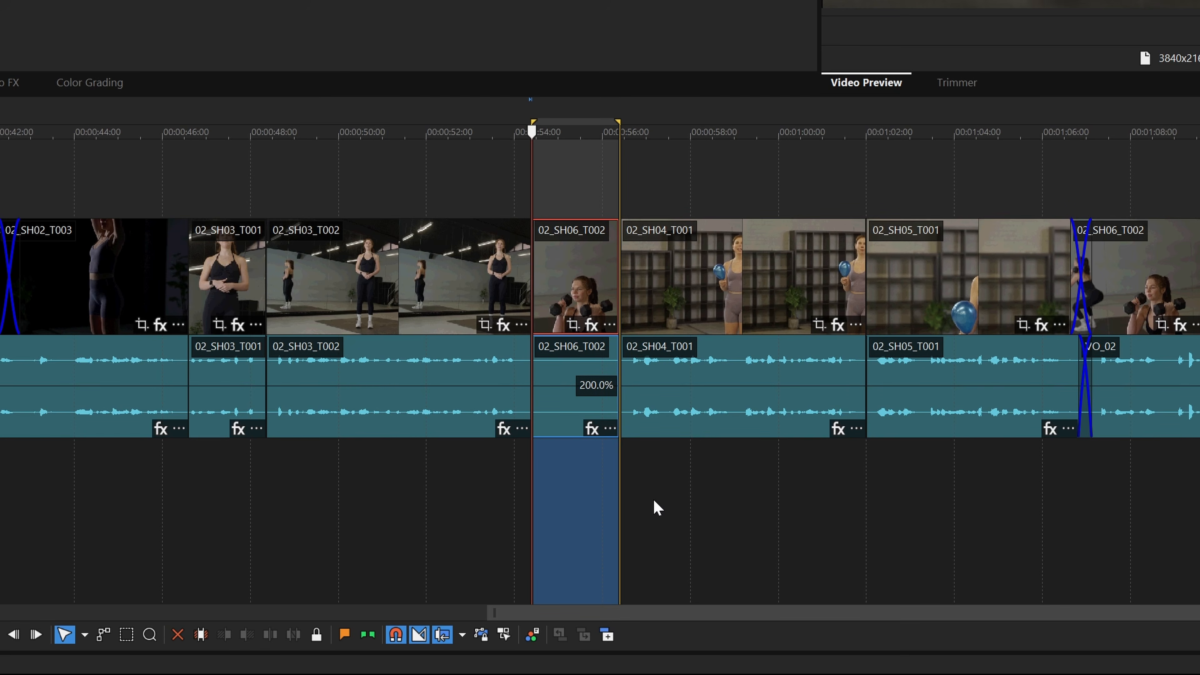
key(Delete)
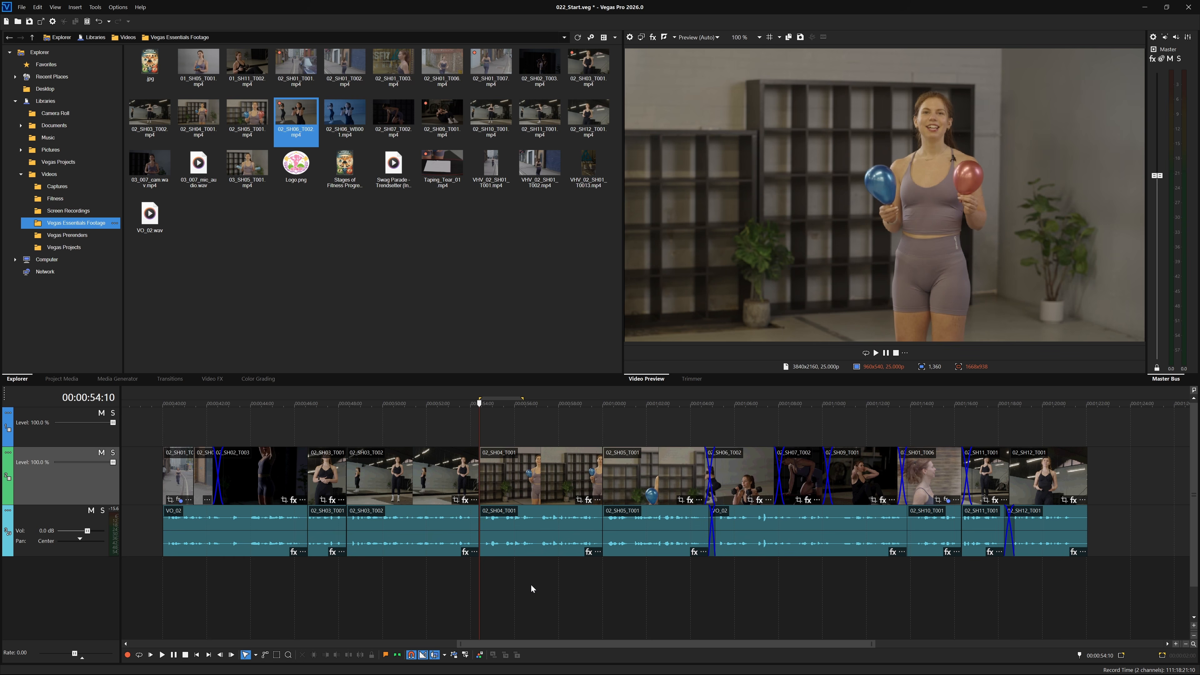
Select a time range starting about 00:01:04:05 and open rendering with the YouTube use case.
click(696, 398)
drag(698, 393, 935, 434)
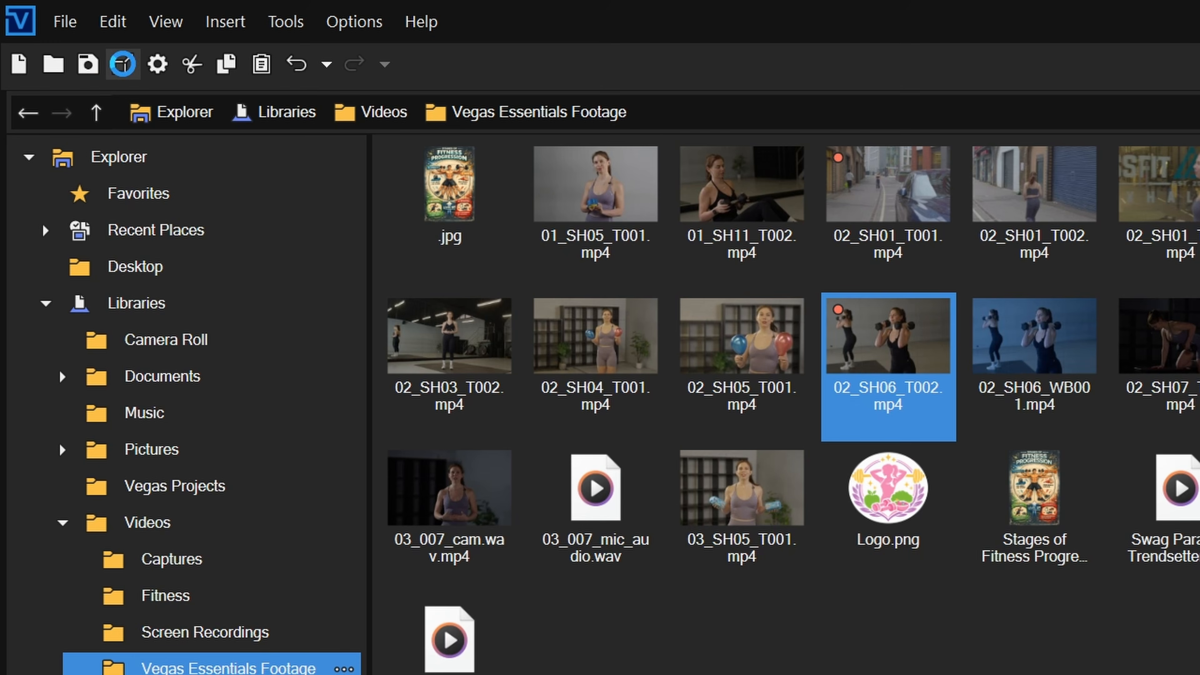
click(123, 64)
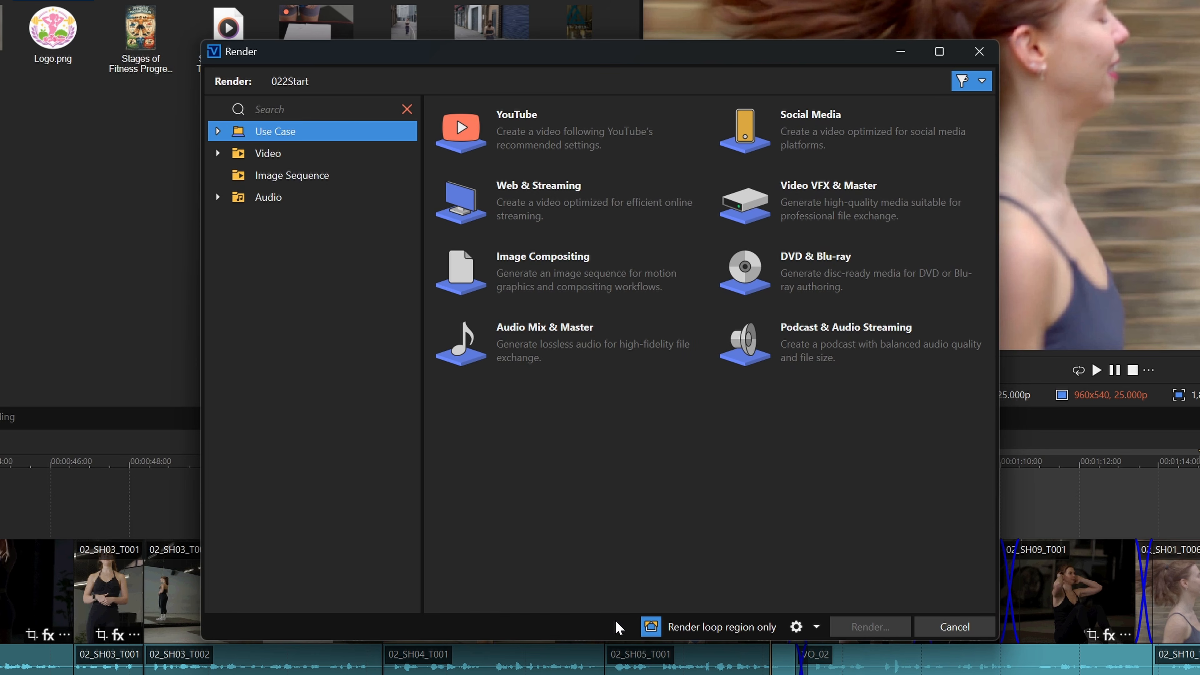
click(549, 141)
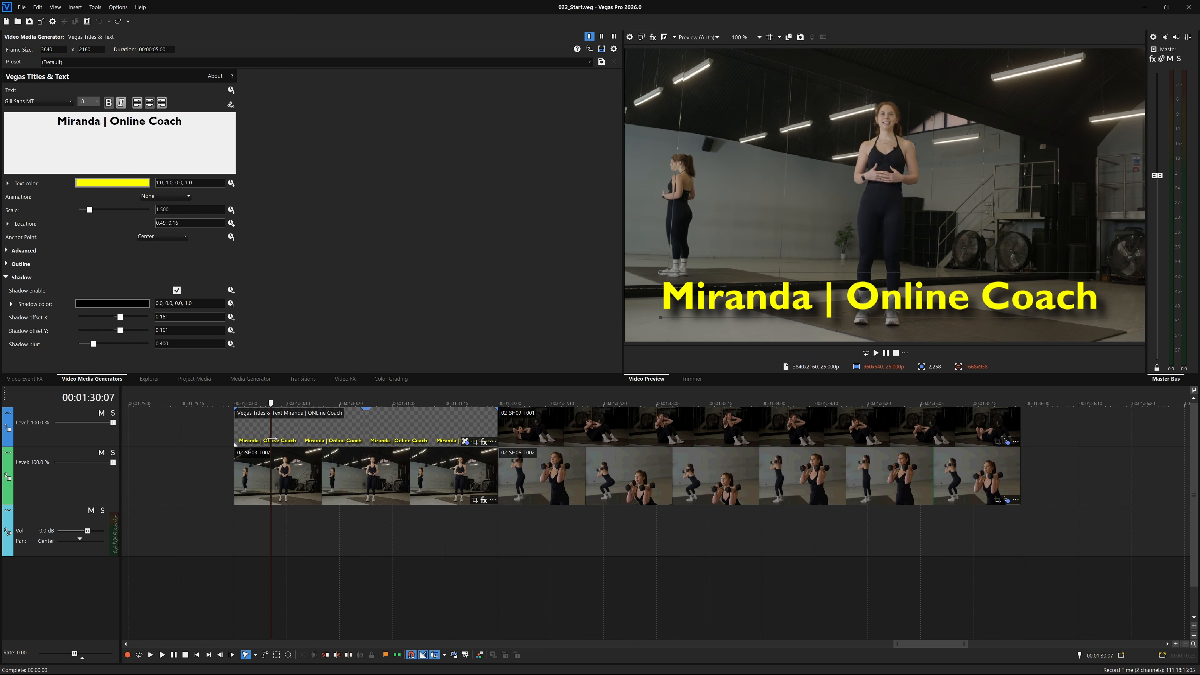
Reset the title text's Scale to 1.000 in the Vegas Titles & Text generator.
click(377, 439)
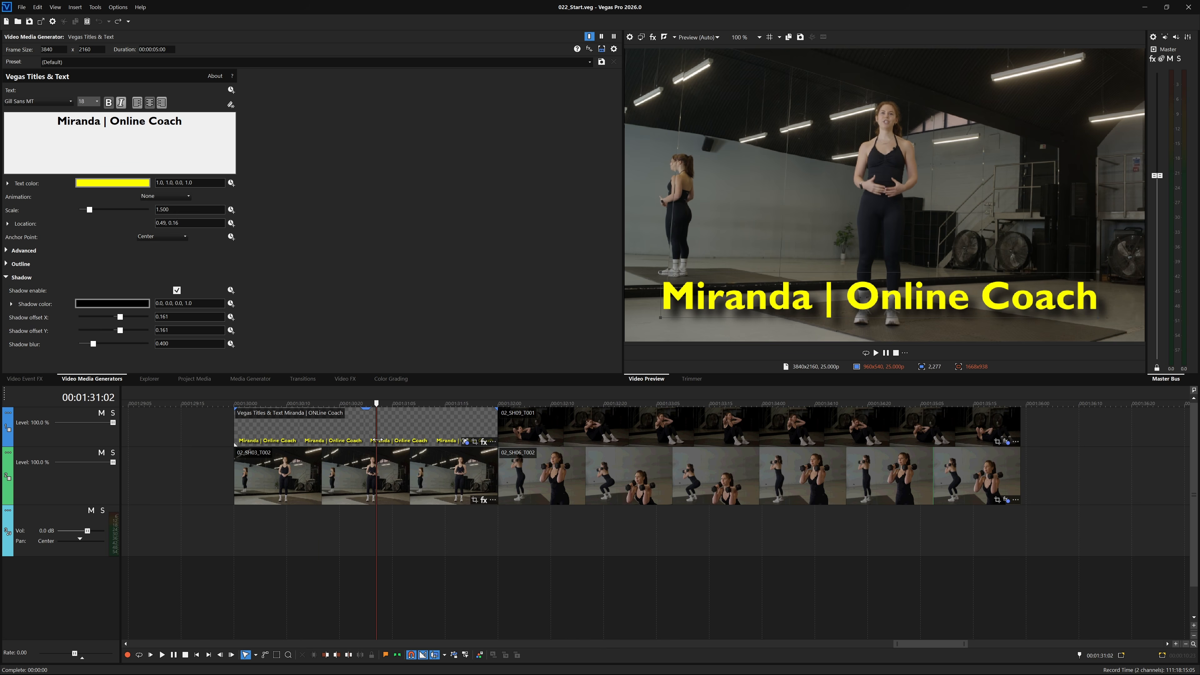
double_click(89, 209)
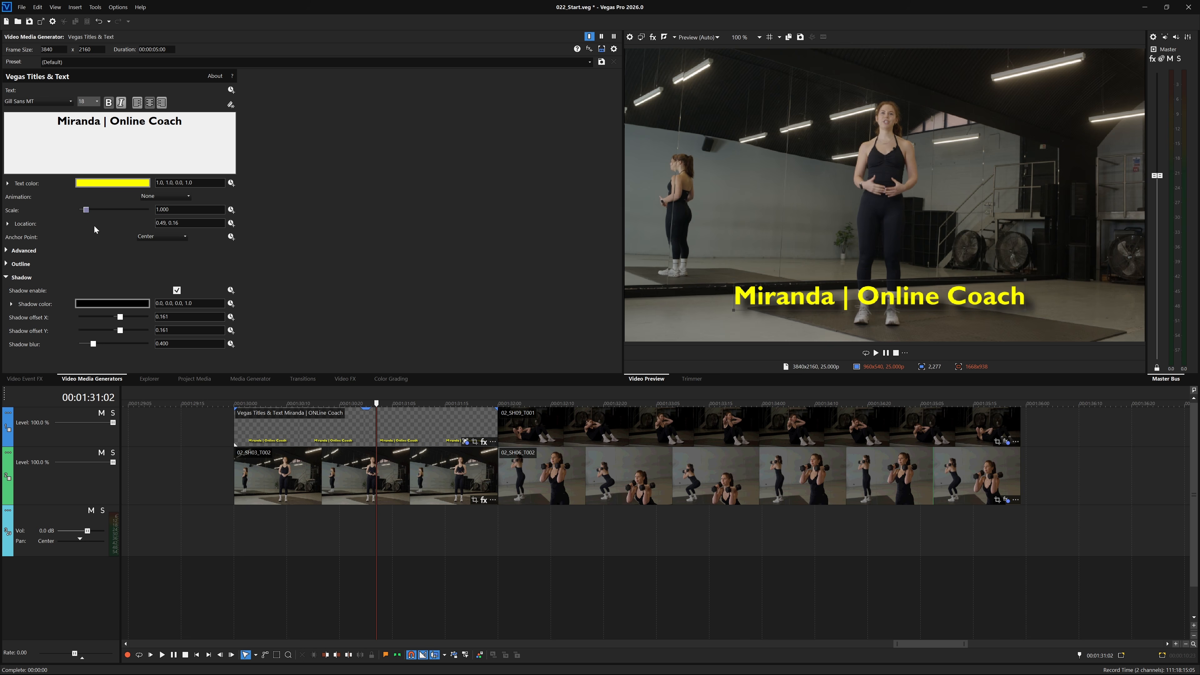
Reset the title text's Location to the centre, 0.50, 0.50, in the Vegas Titles & Text generator.
click(8, 225)
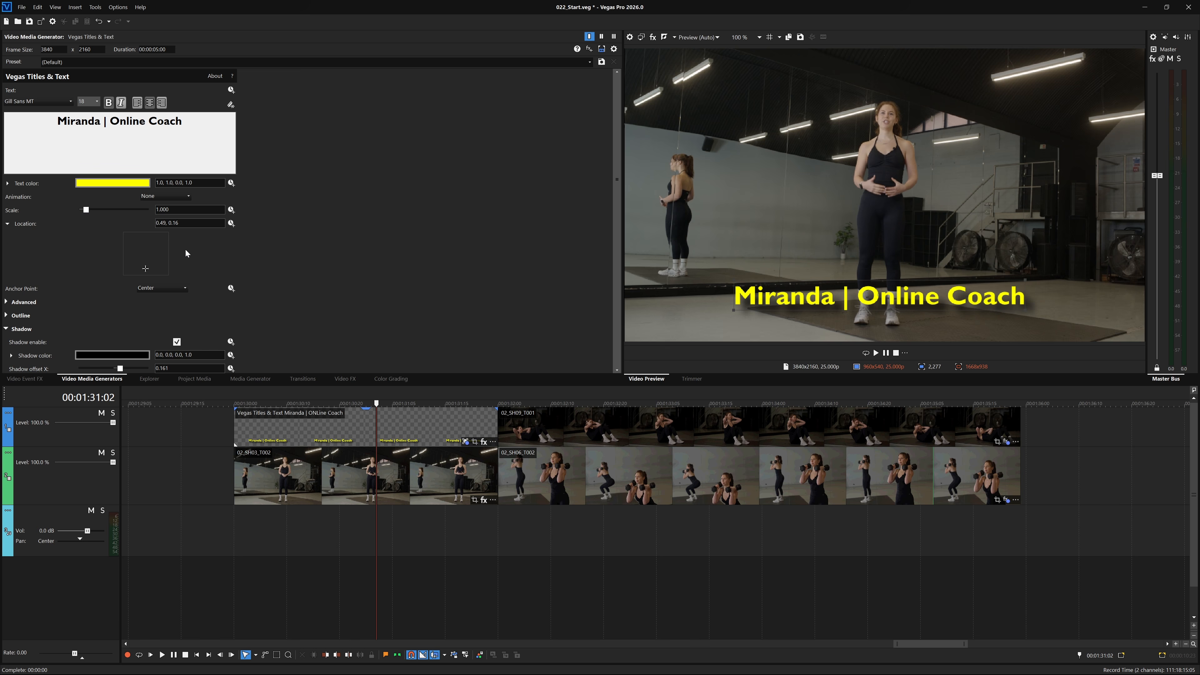
click(143, 253)
double_click(144, 255)
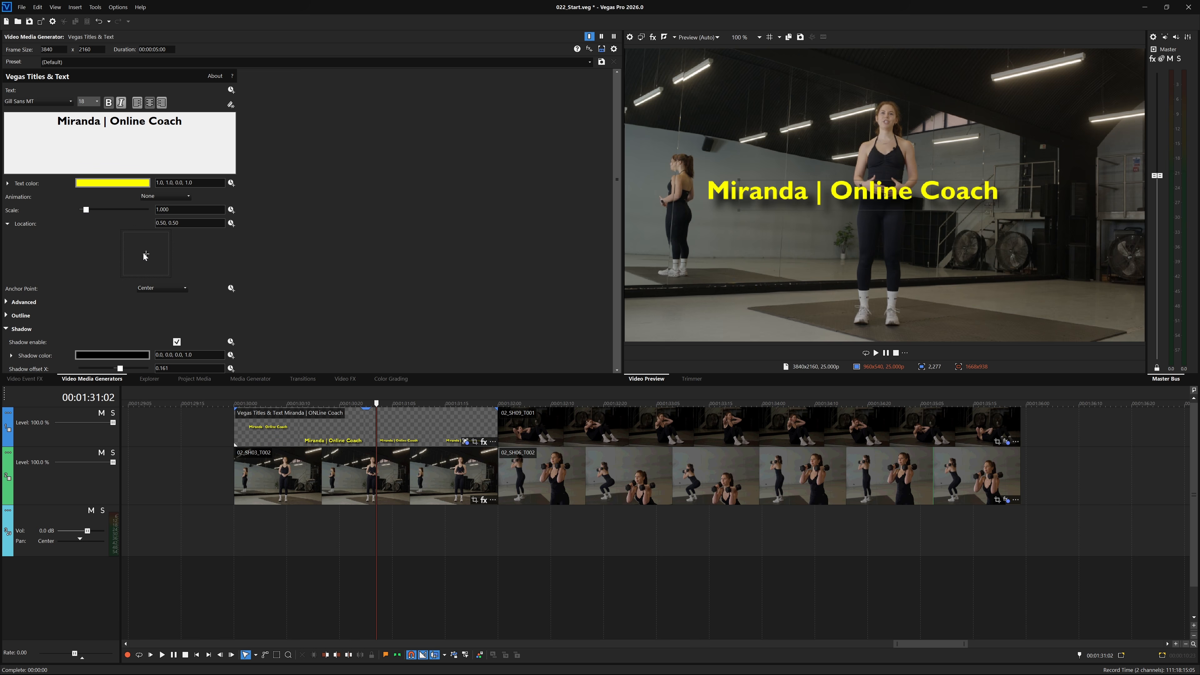
Open the Picture In Picture effect of the 02_SH09_T001 event and reset its Angle to 0.000 at the playhead.
click(381, 403)
drag(379, 401, 659, 477)
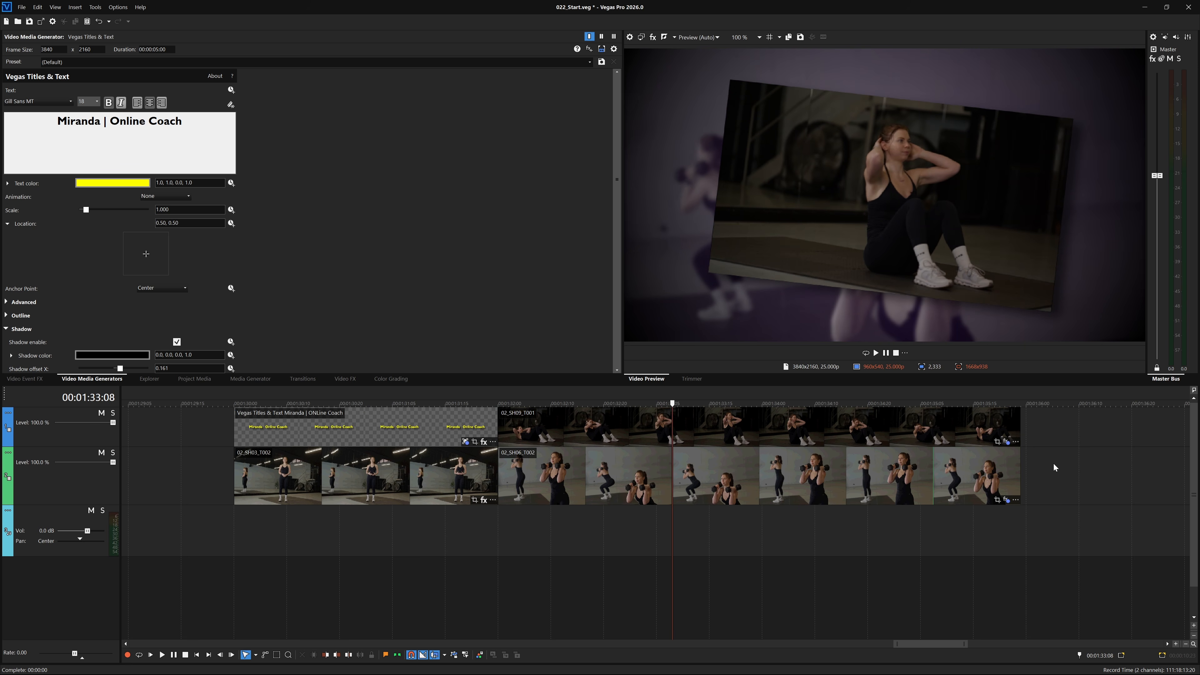
click(1006, 442)
drag(673, 404, 630, 404)
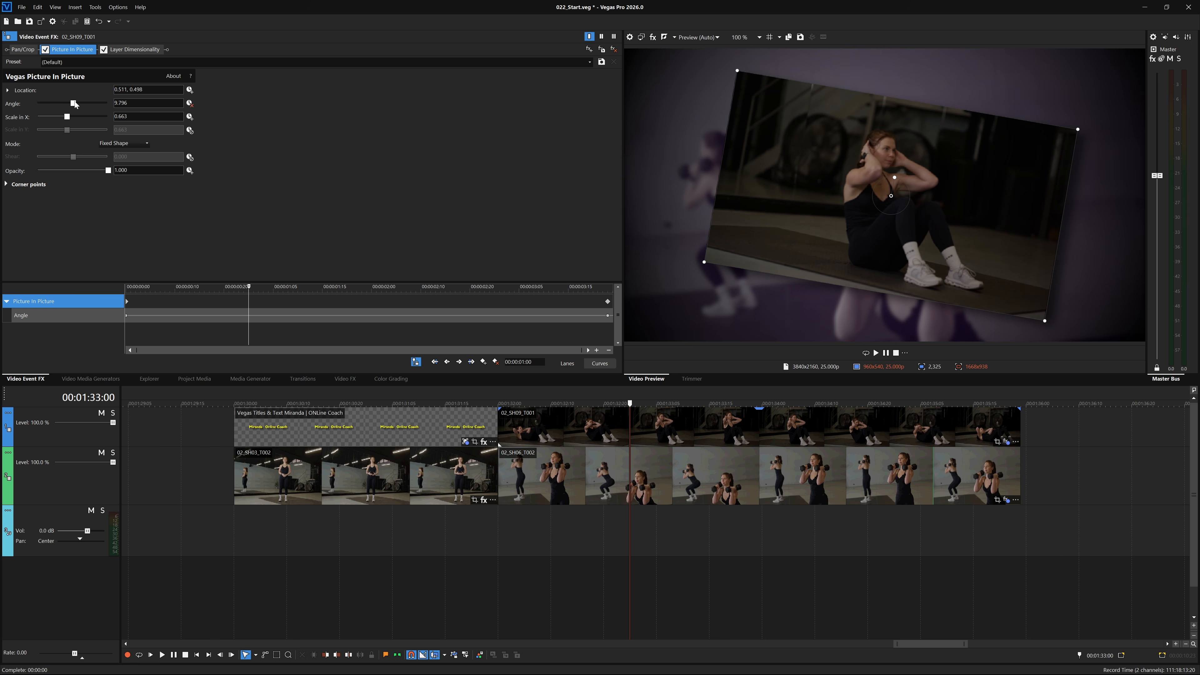
double_click(74, 103)
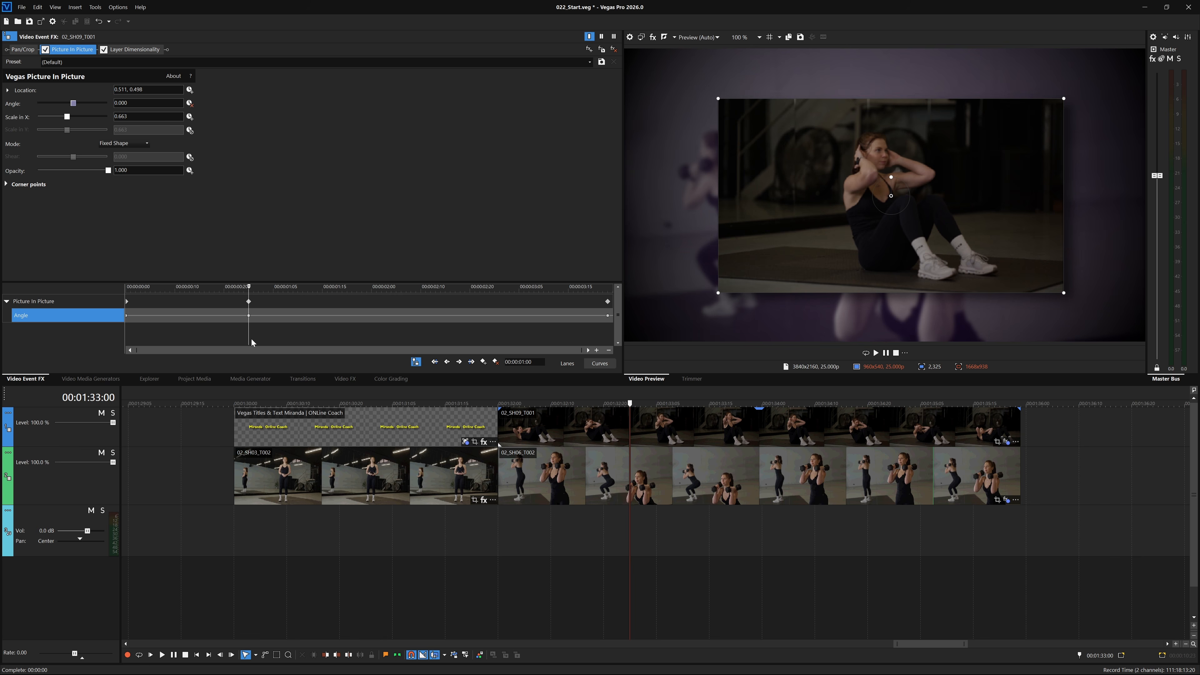
Move the Angle keyframe along the effect's keyframe timeline, then remove the Angle animation.
mouse_move(248, 334)
mouse_down()
mouse_move(398, 336)
mouse_move(155, 336)
mouse_move(482, 339)
mouse_move(127, 338)
mouse_move(381, 345)
mouse_up()
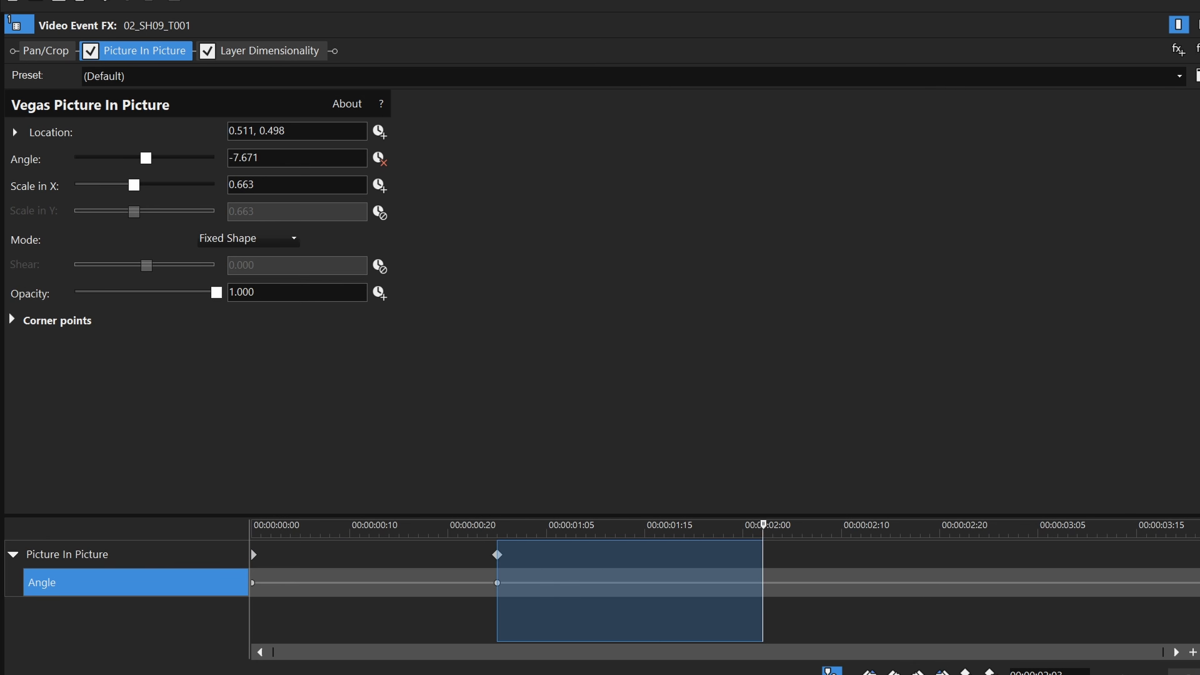
drag(763, 636, 382, 634)
click(369, 633)
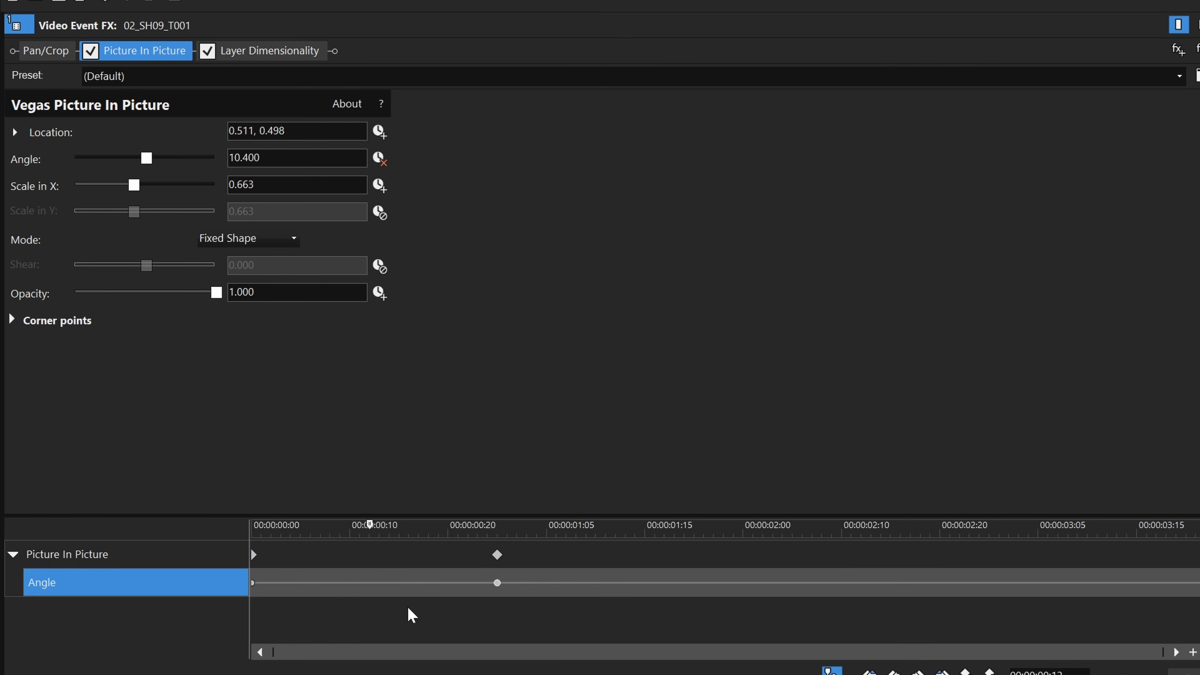
click(380, 158)
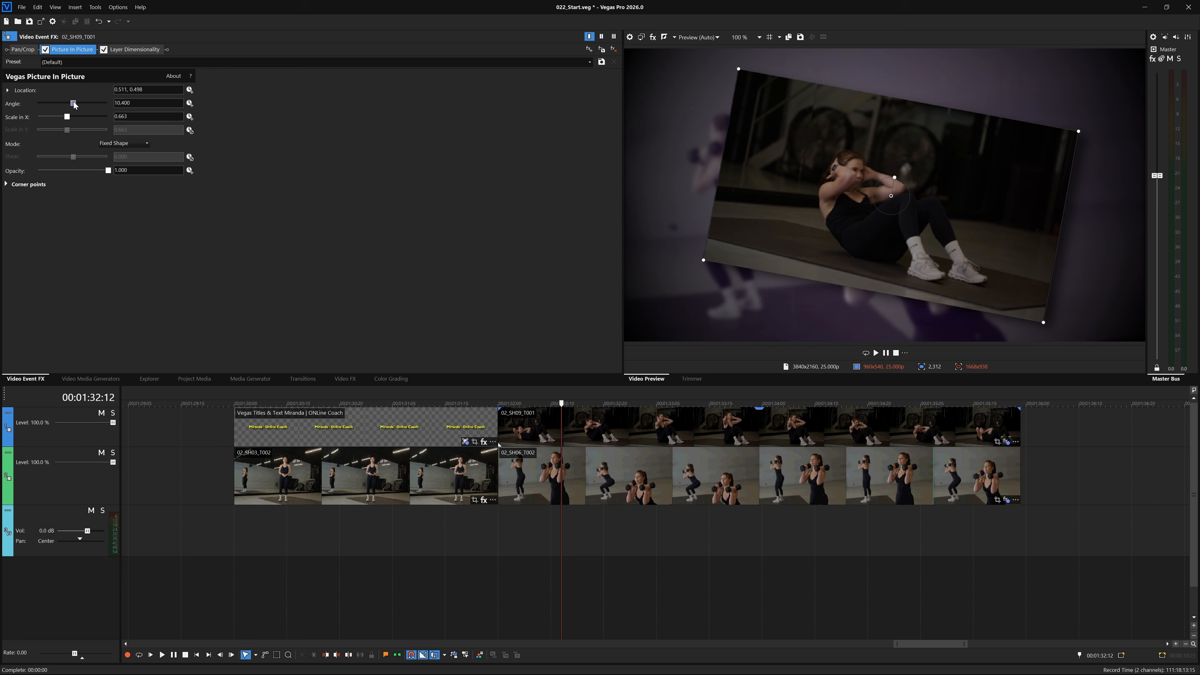
Reset the Picture In Picture Angle to 0.000 and play back the 02_SH09_T001 clip to review it.
double_click(73, 103)
click(578, 447)
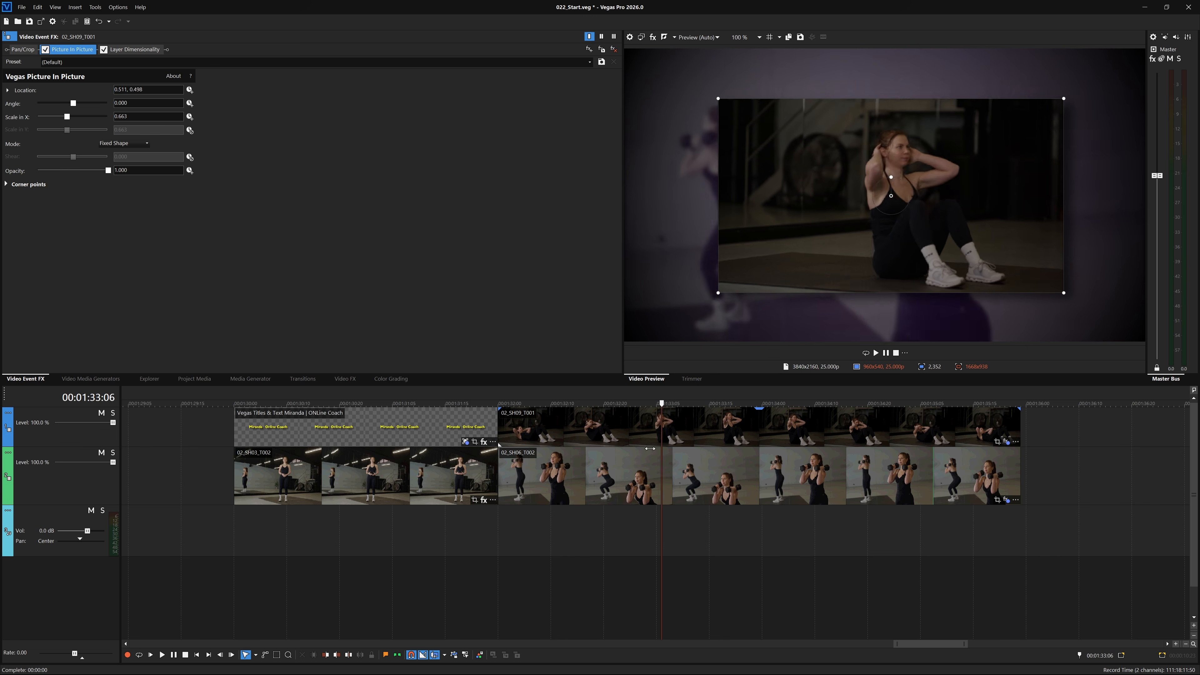
key(space)
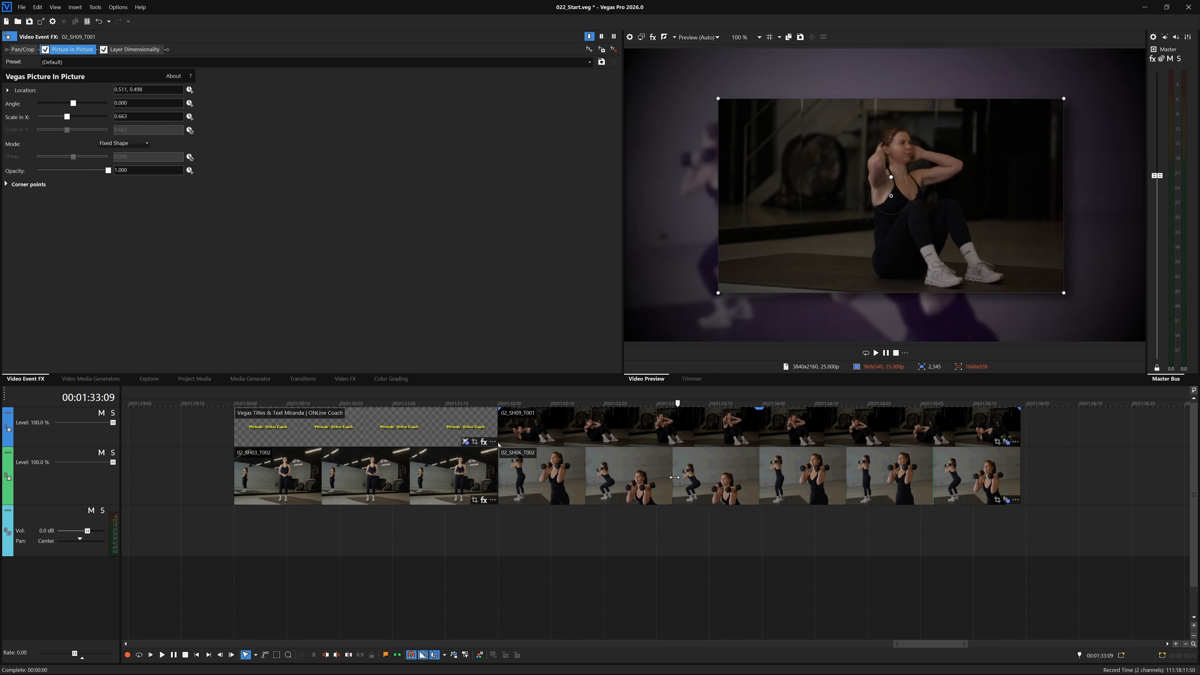
mouse_move(917, 502)
mouse_down()
mouse_move(561, 509)
mouse_move(926, 524)
mouse_up()
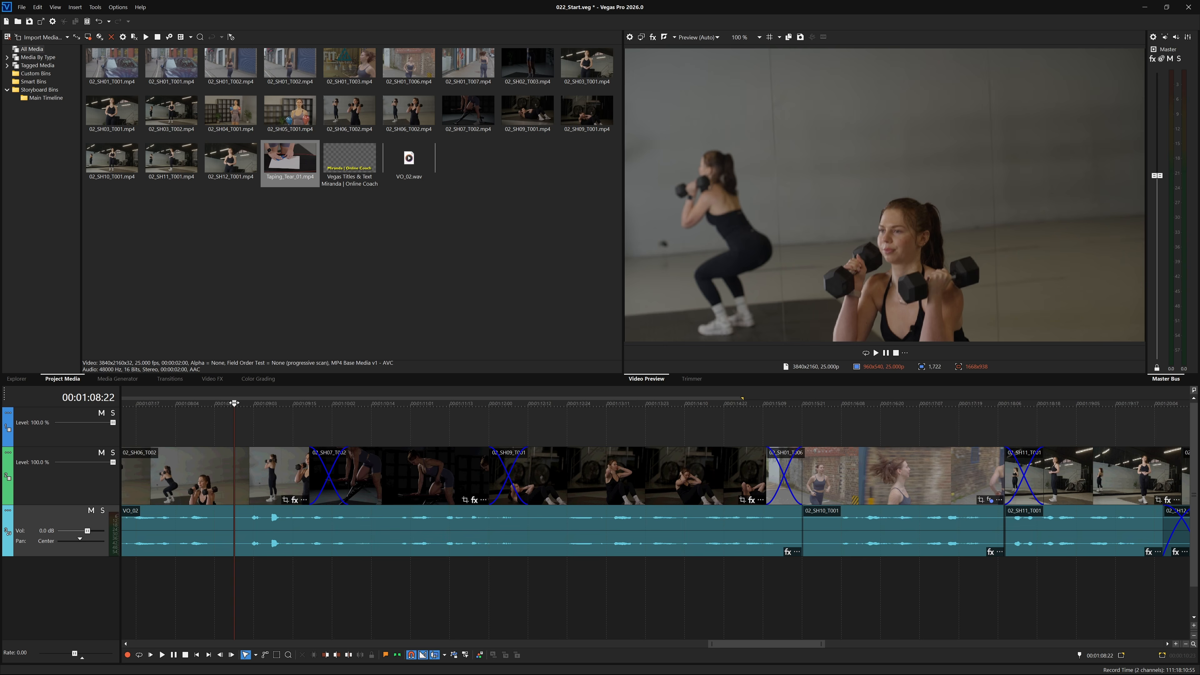
Save a snapshot of the current preview frame to the Desktop as a Portable Network Graphics (PNG) file.
drag(236, 404, 630, 447)
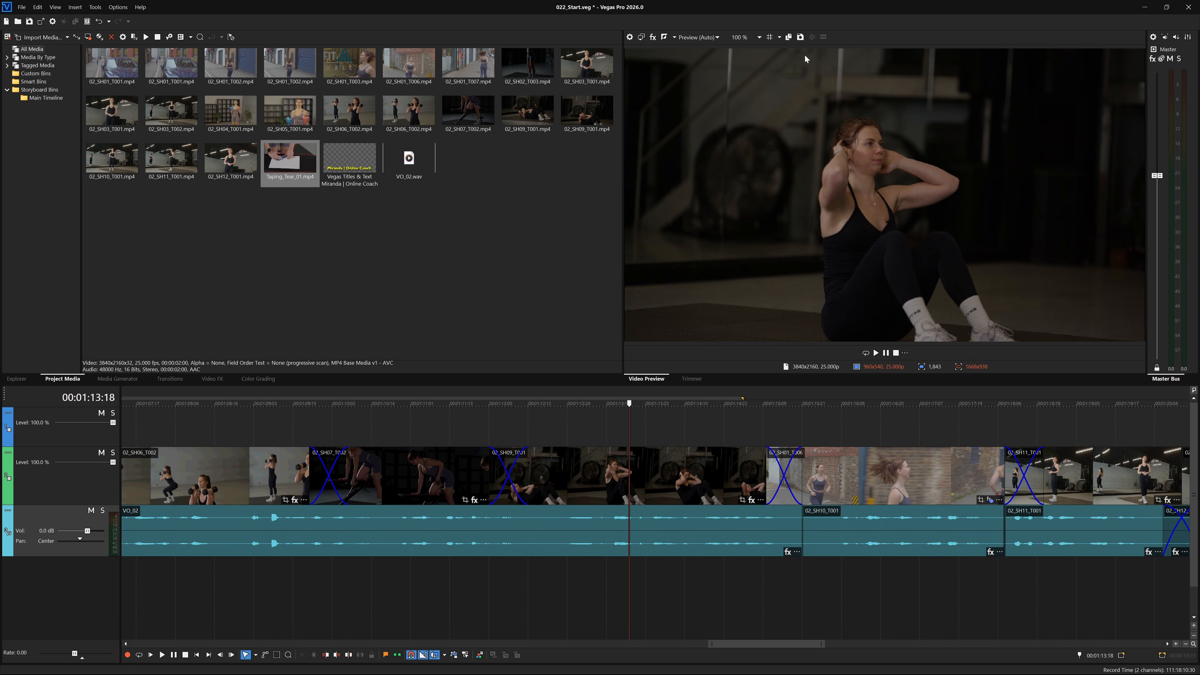
click(800, 37)
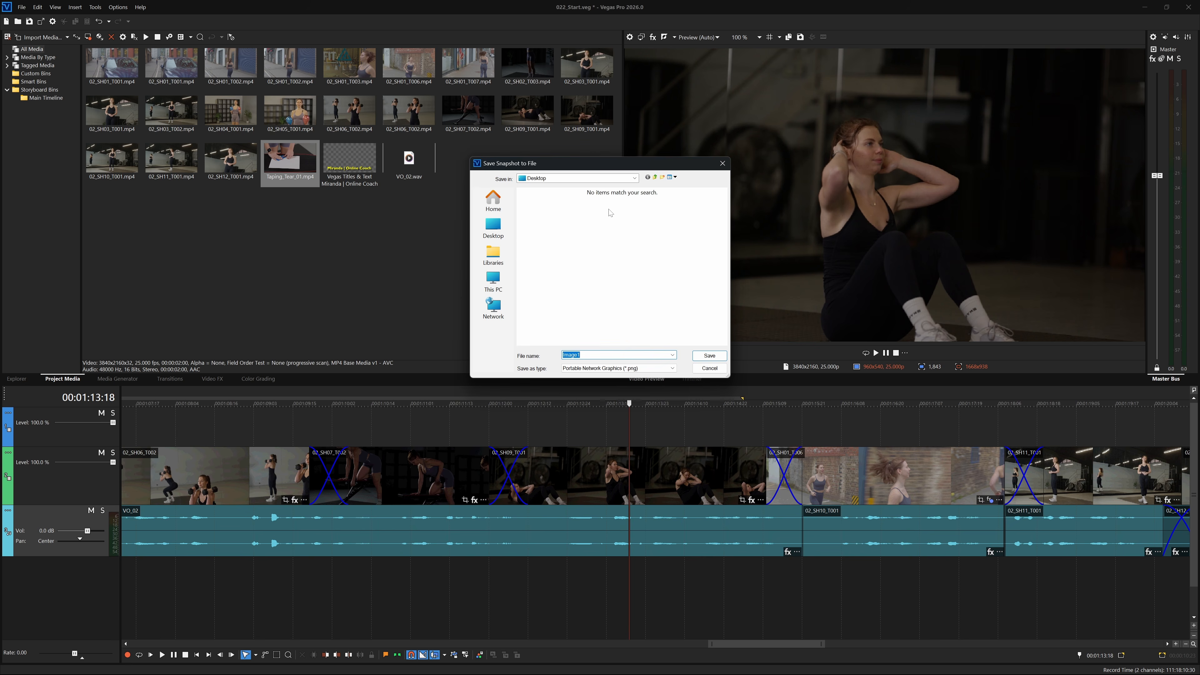
click(635, 179)
click(635, 178)
click(631, 368)
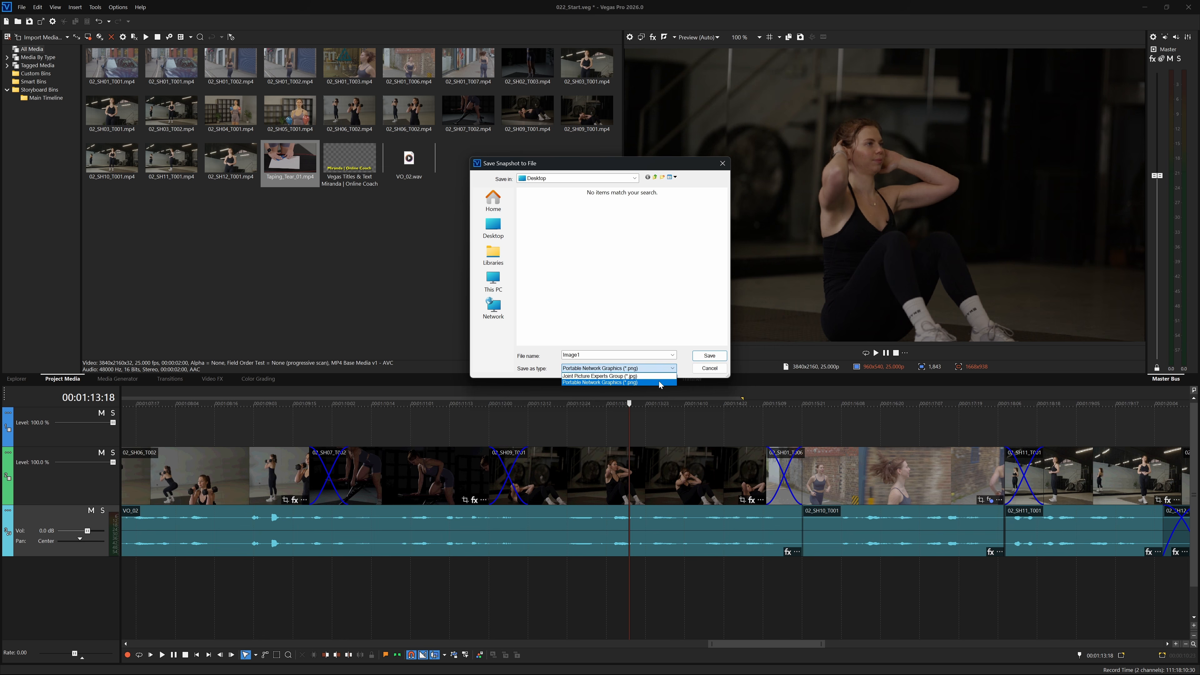
click(660, 385)
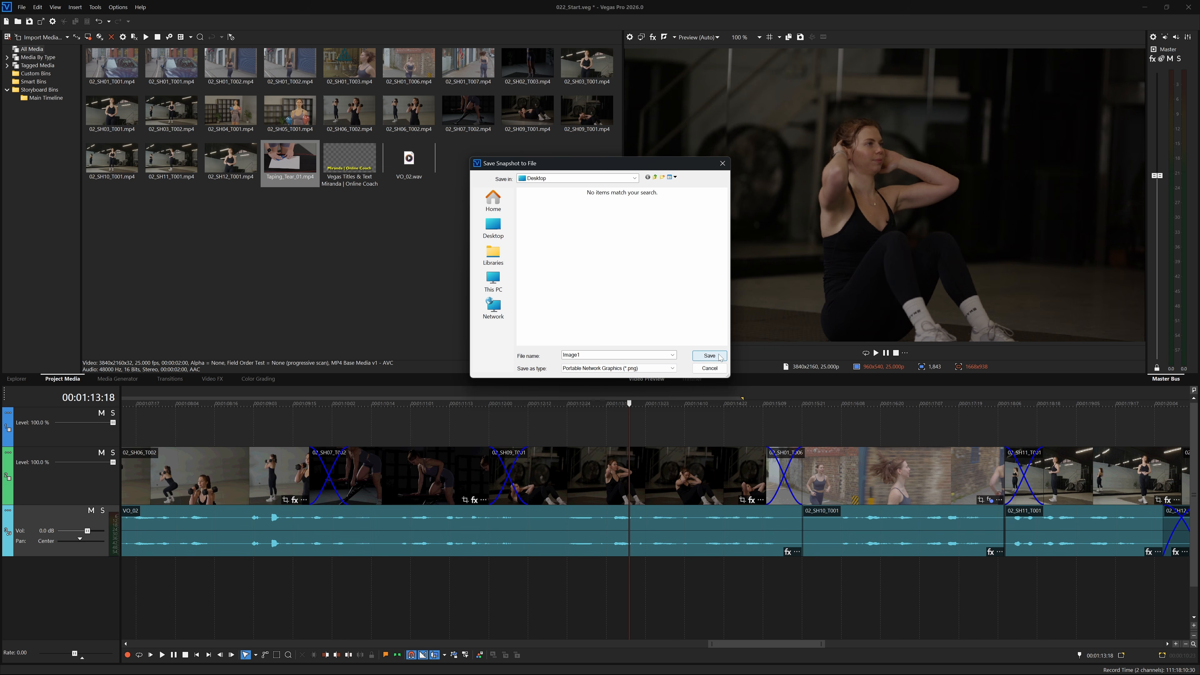
click(709, 356)
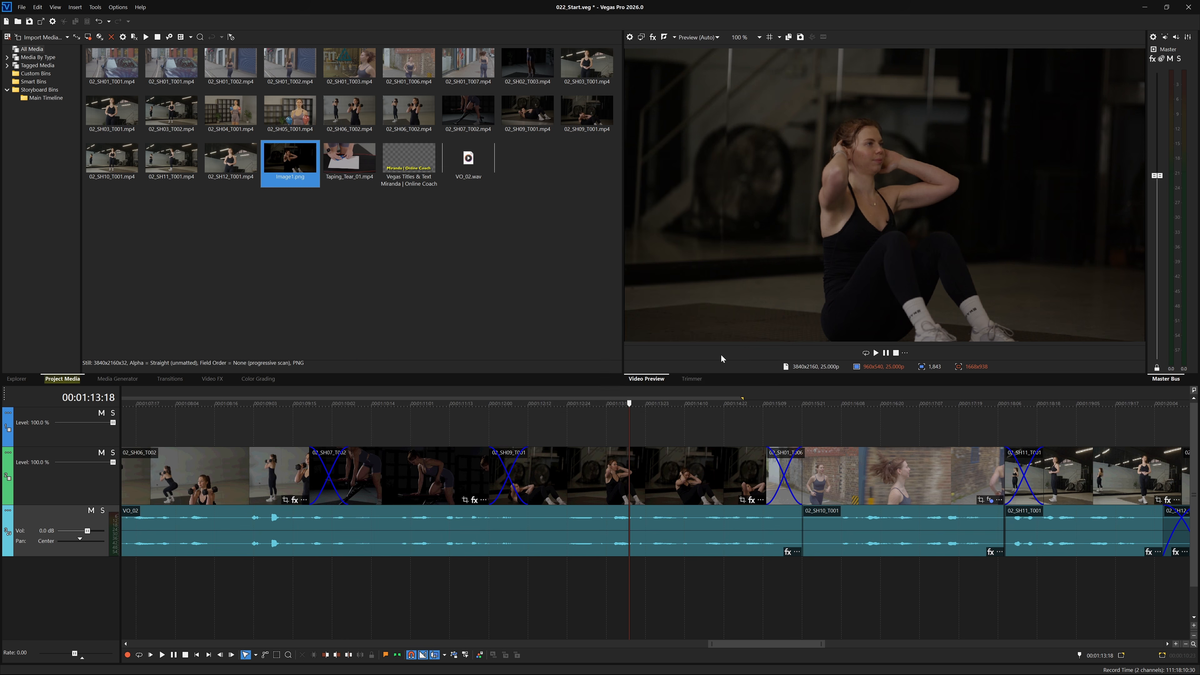